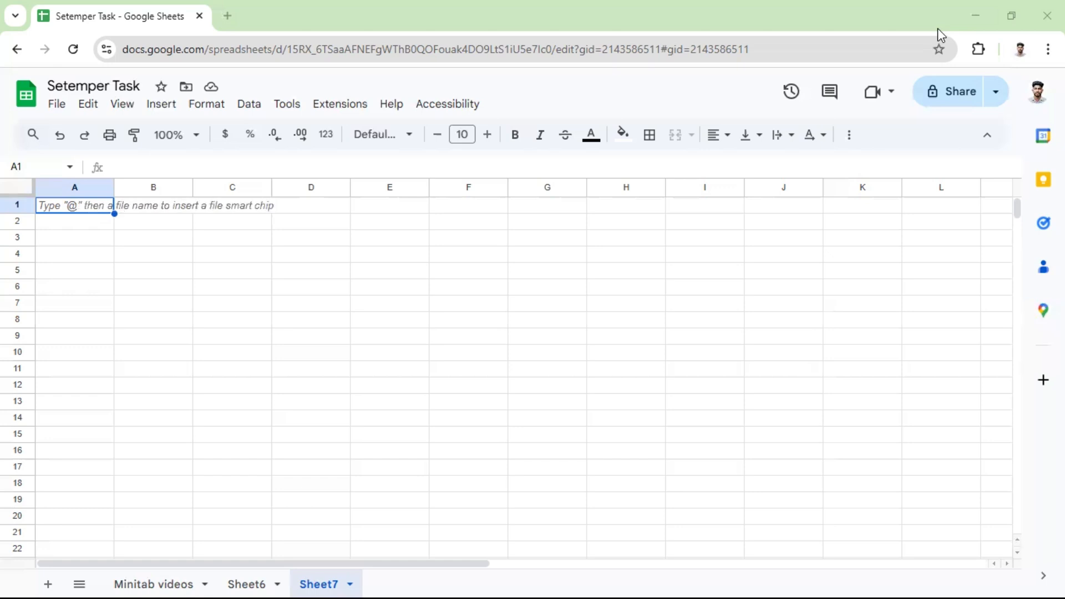
Enter the column headers "Load Kg" in A1 and "Milage Lr" in B1.
click(65, 205)
text(Load)
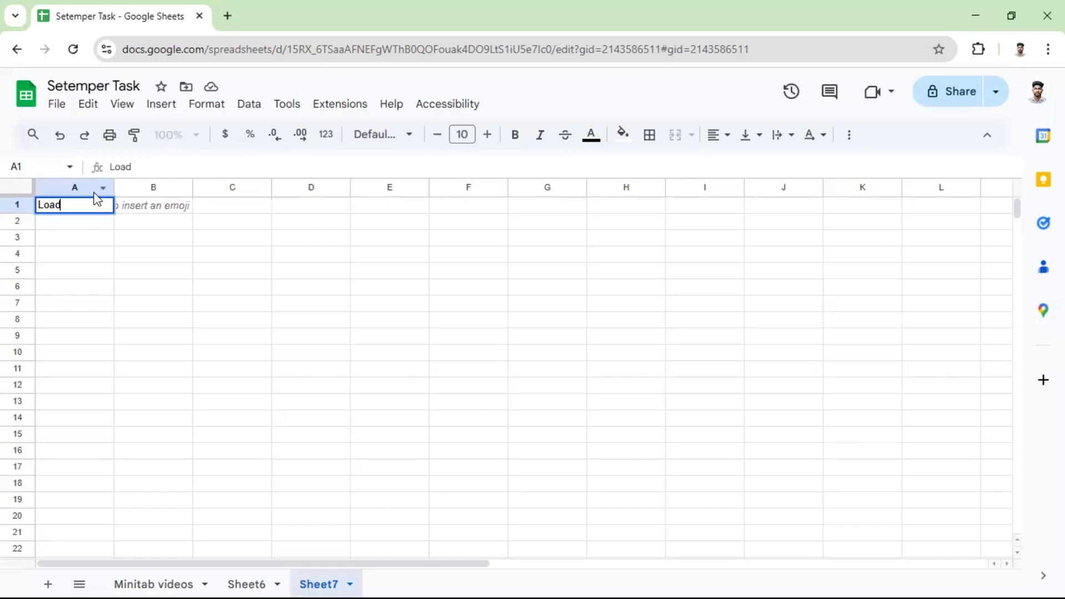
text( Kg)
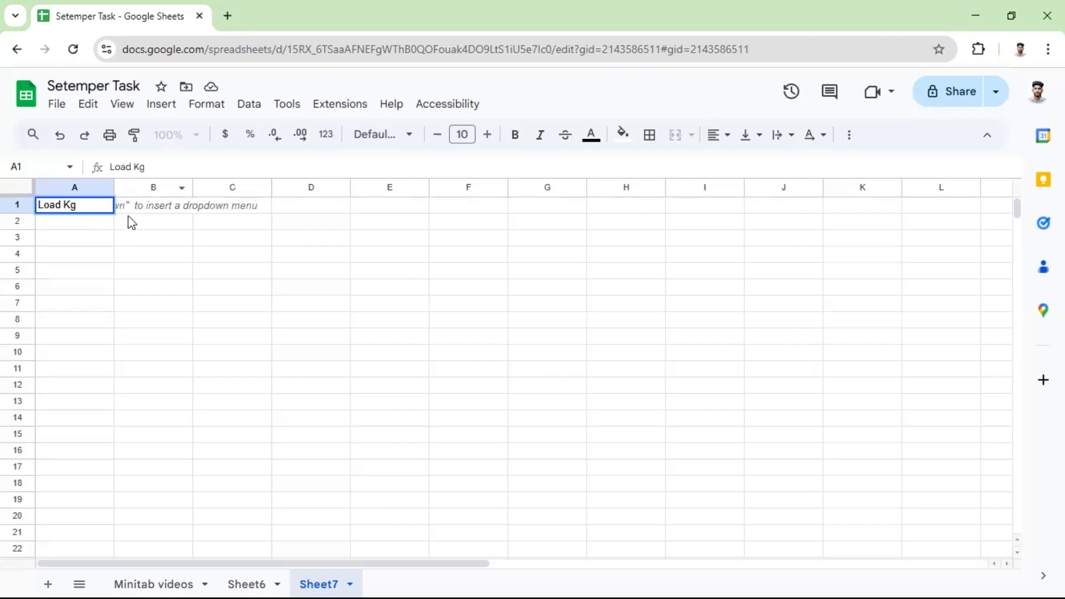
click(143, 217)
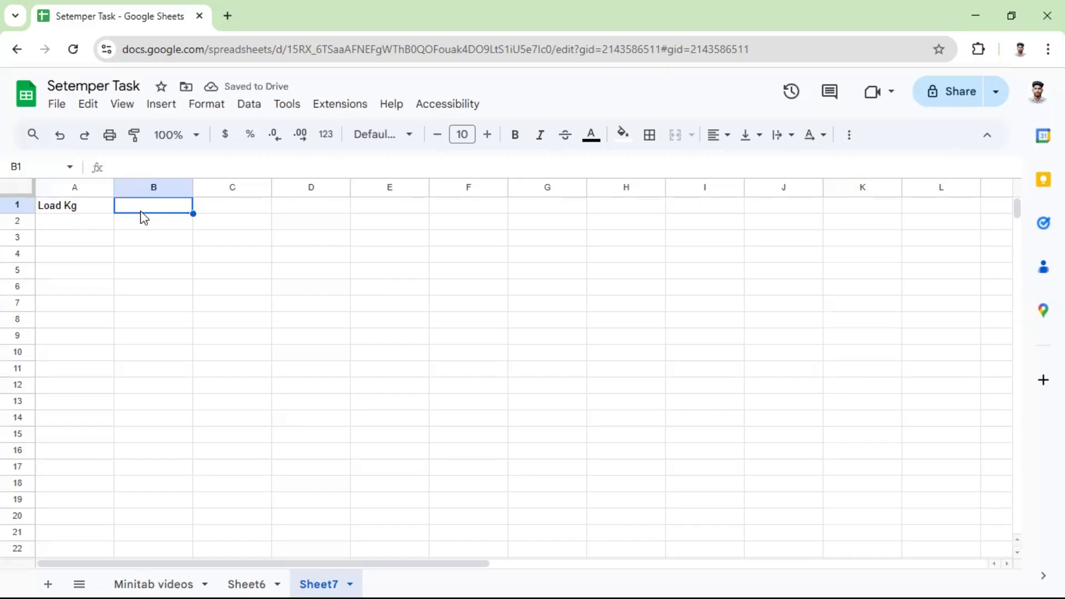
text(Mil)
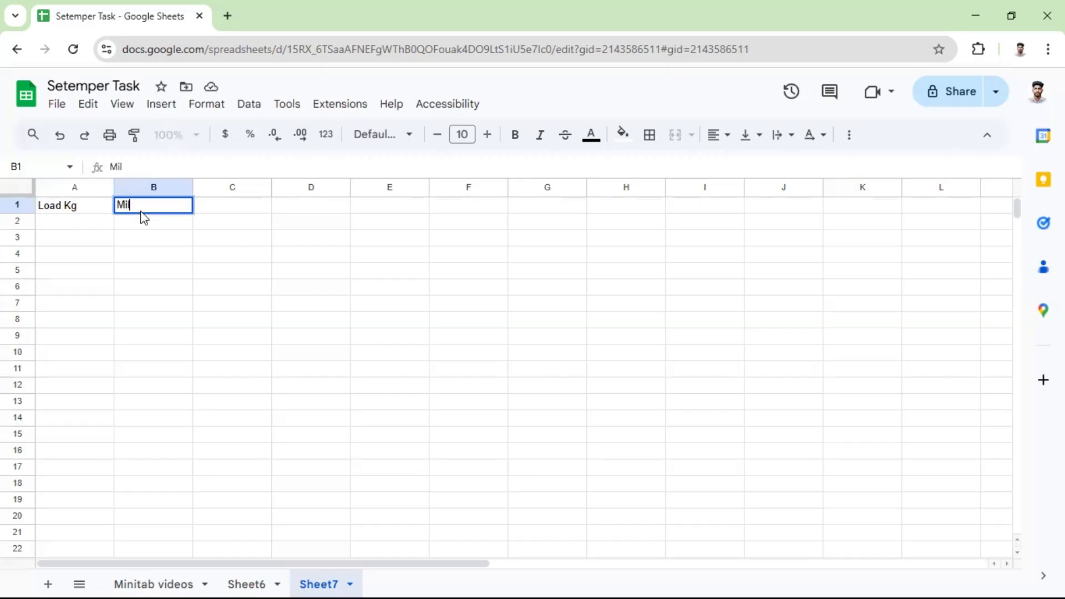
text(age Lr)
Fill the first two data rows under the headers with load 500 and mileage 6.5, and load 470 and mileage 7.
click(92, 227)
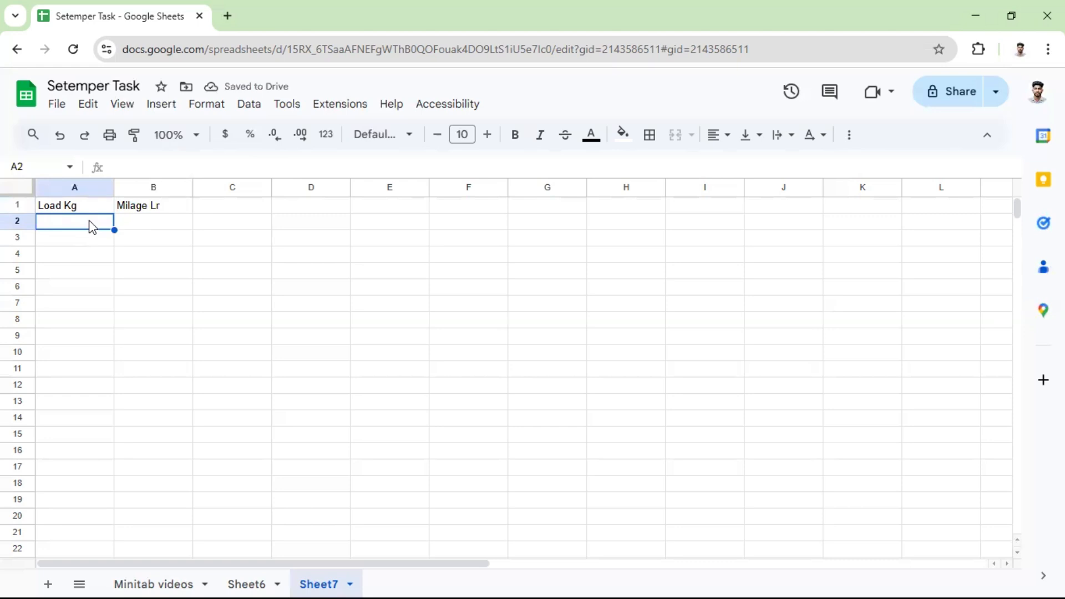
text(500)
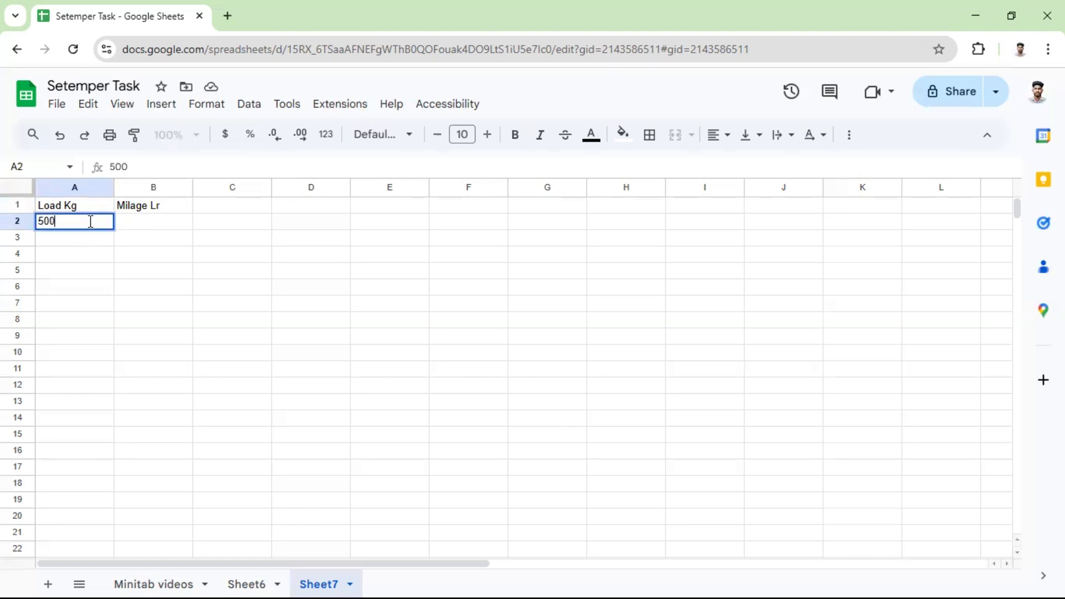
key(Tab)
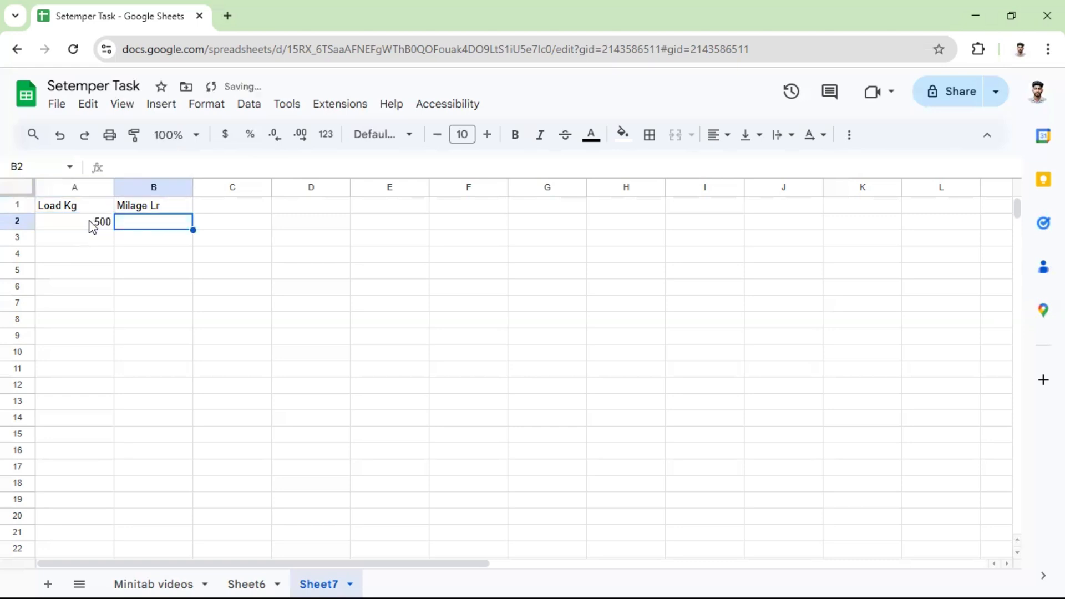
text(6)
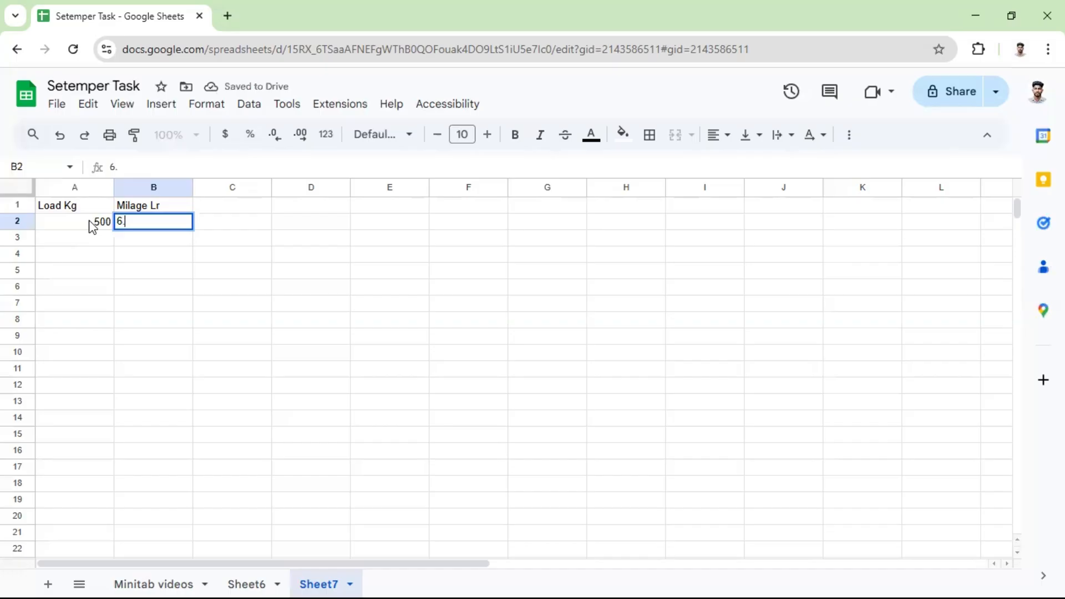
text(.5)
key(Return)
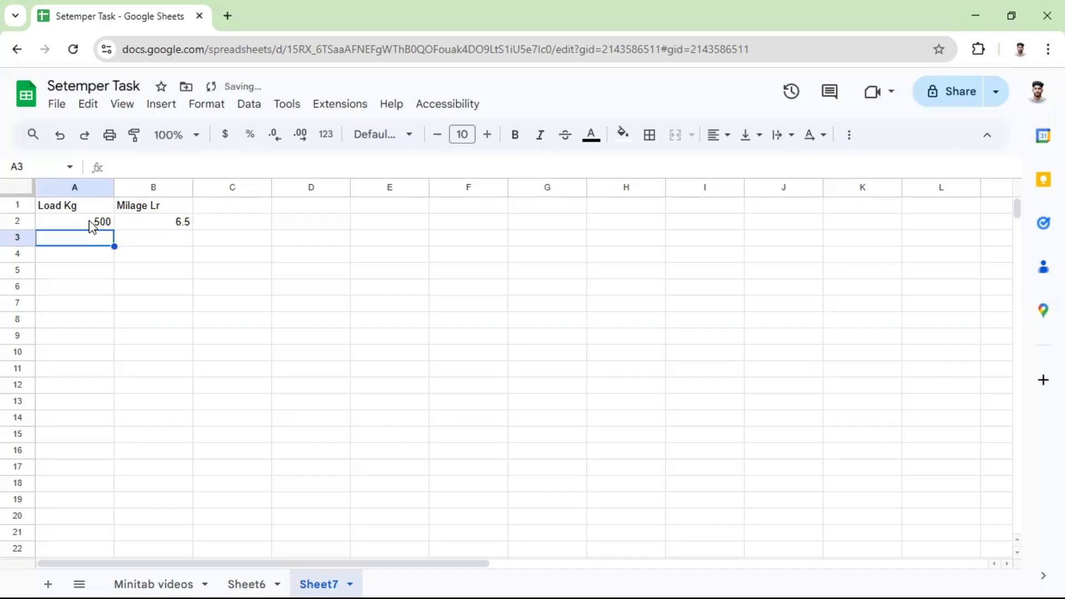
text(470)
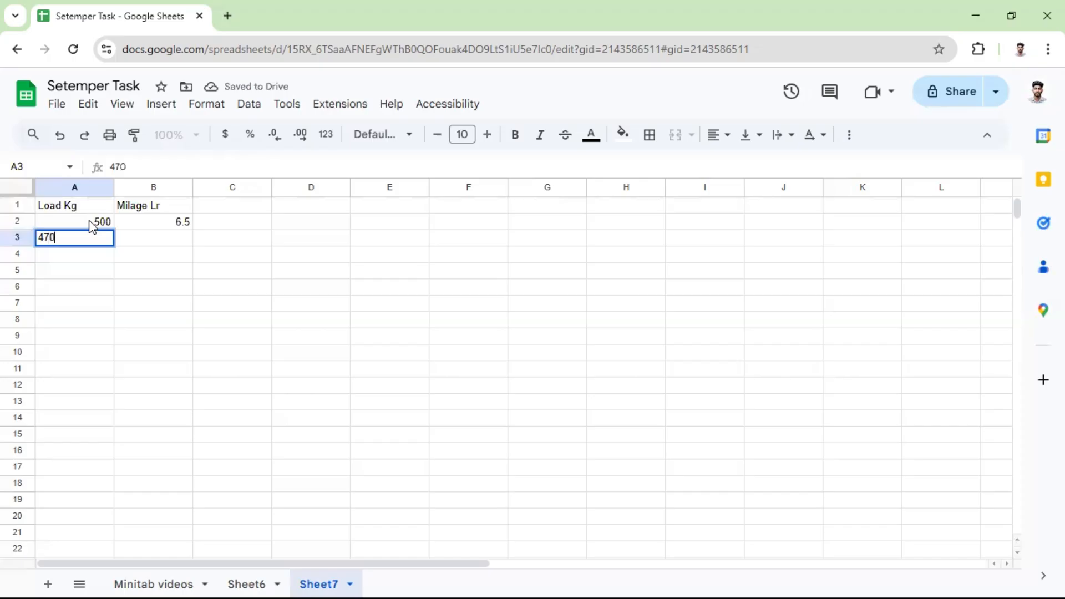
key(Tab)
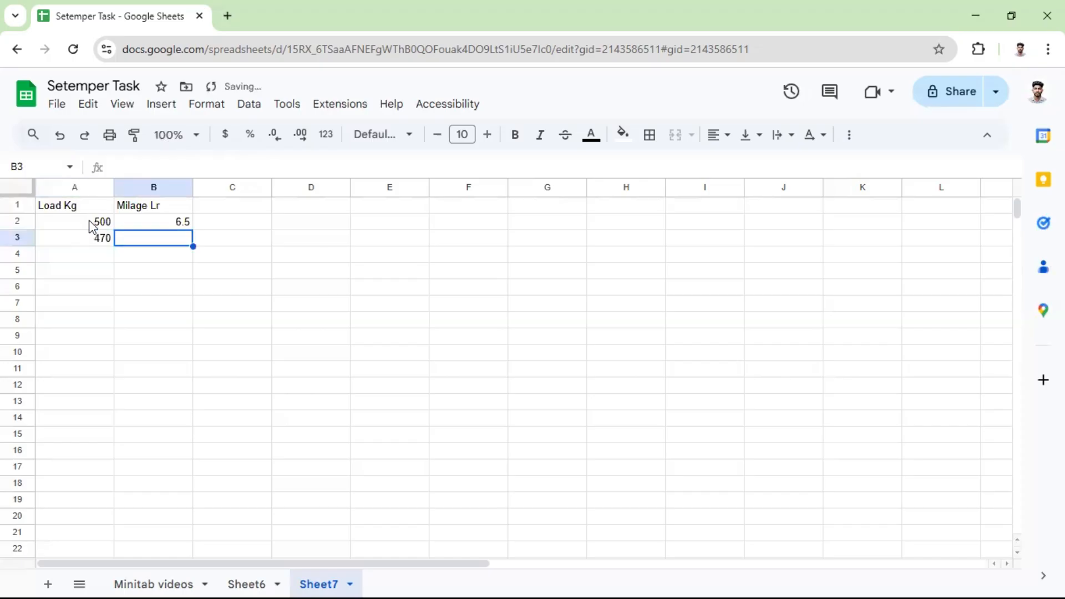
text(7)
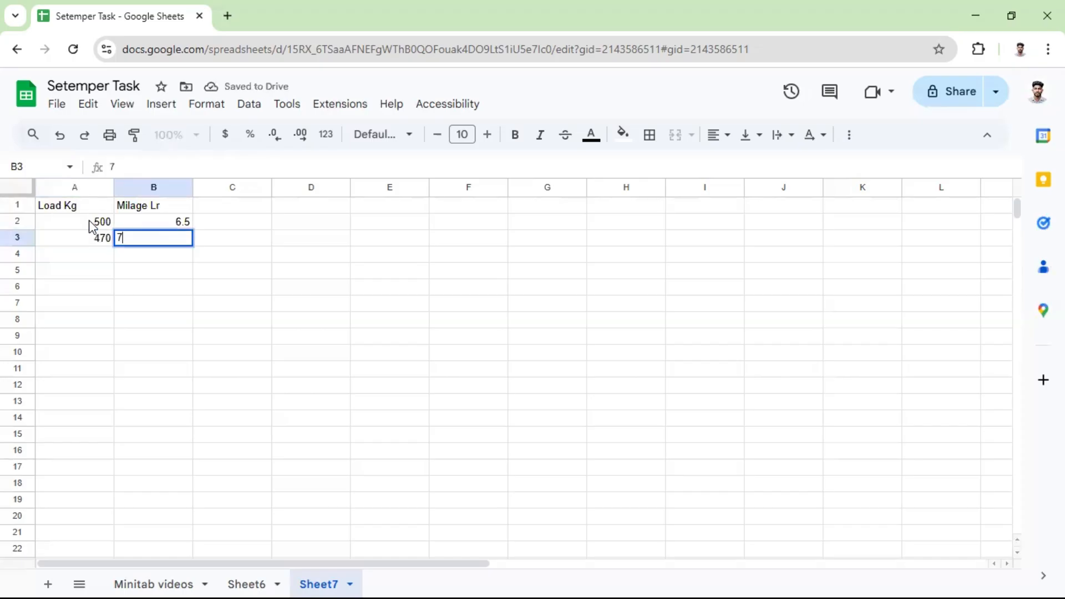
key(Return)
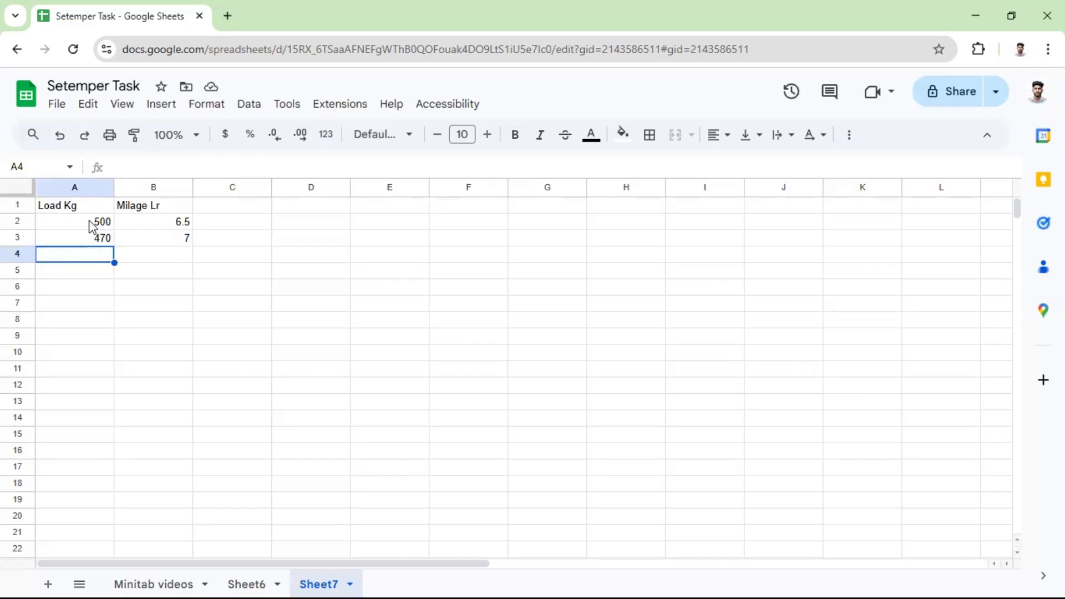
Add load 550 with mileage 5.7 in row 4 and load 580 with mileage 6 in row 5.
text(550)
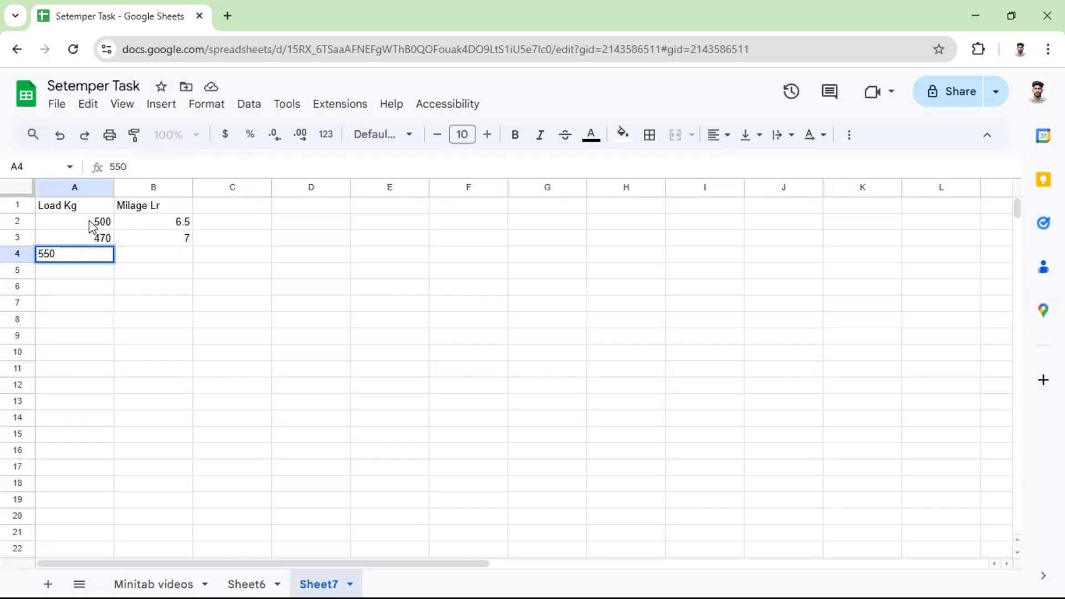
key(Tab)
text(5.7)
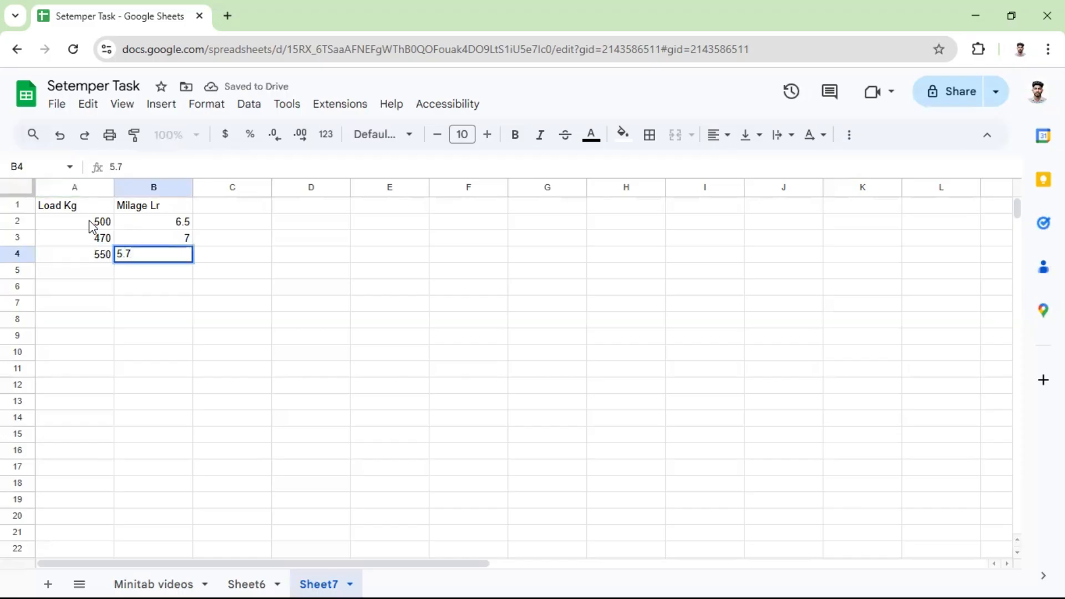
key(Return)
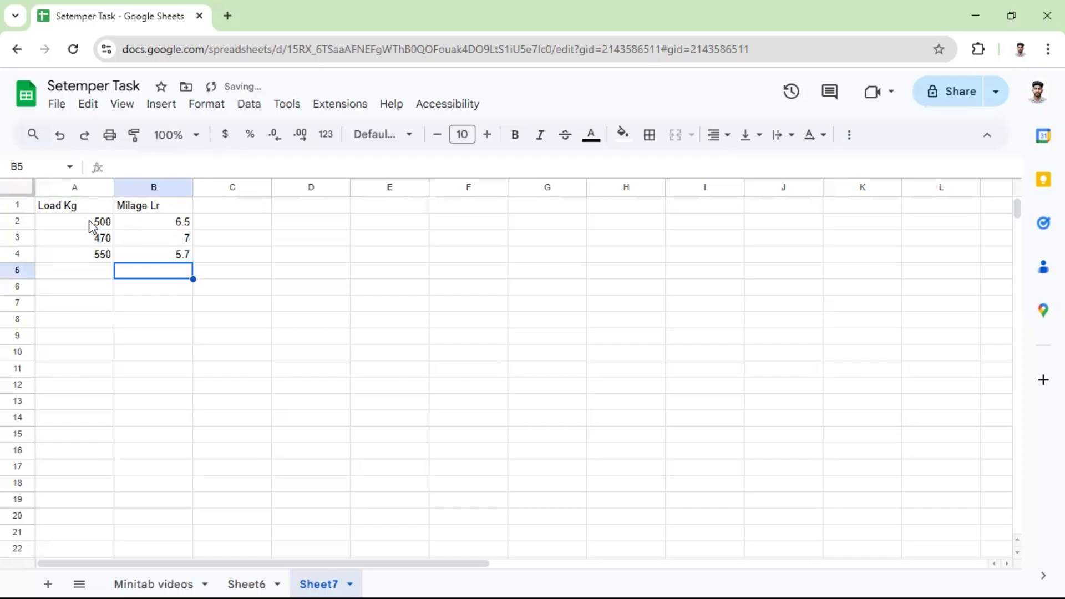
key(Left)
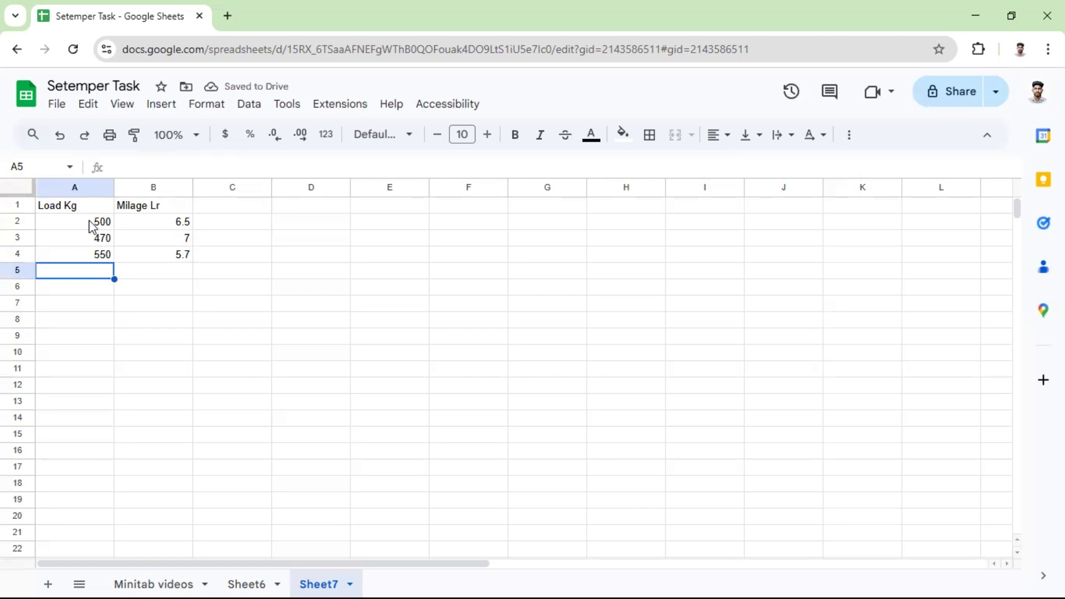
text(580)
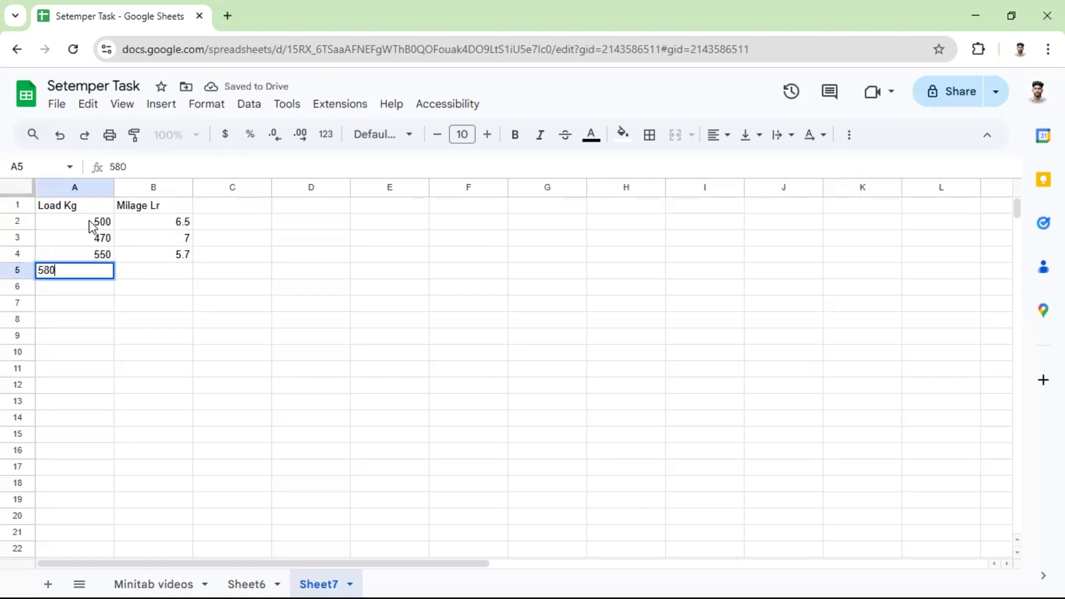
key(Tab)
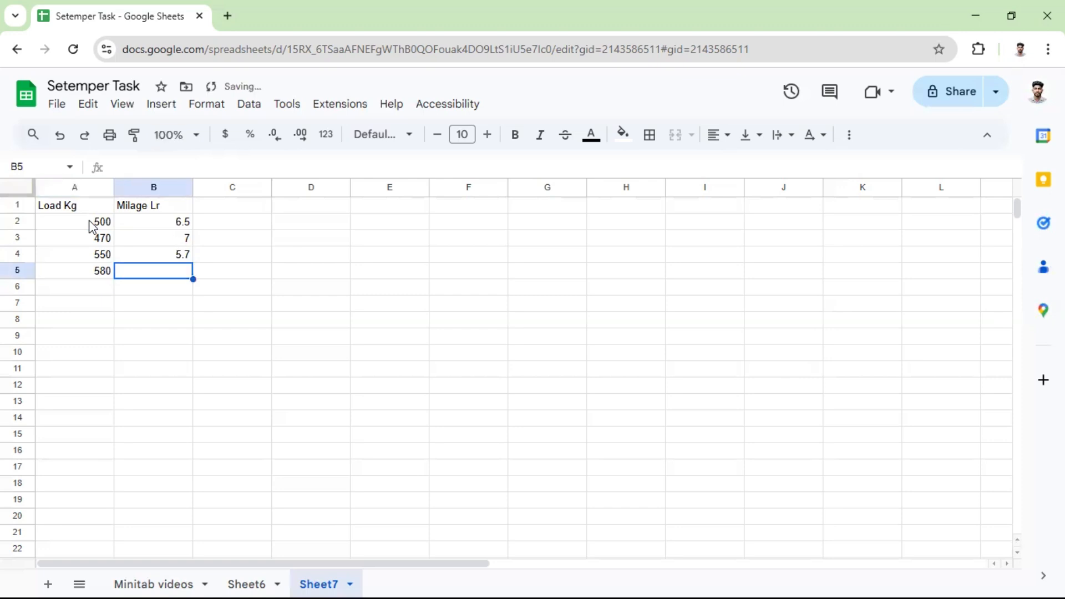
text(6)
key(Return)
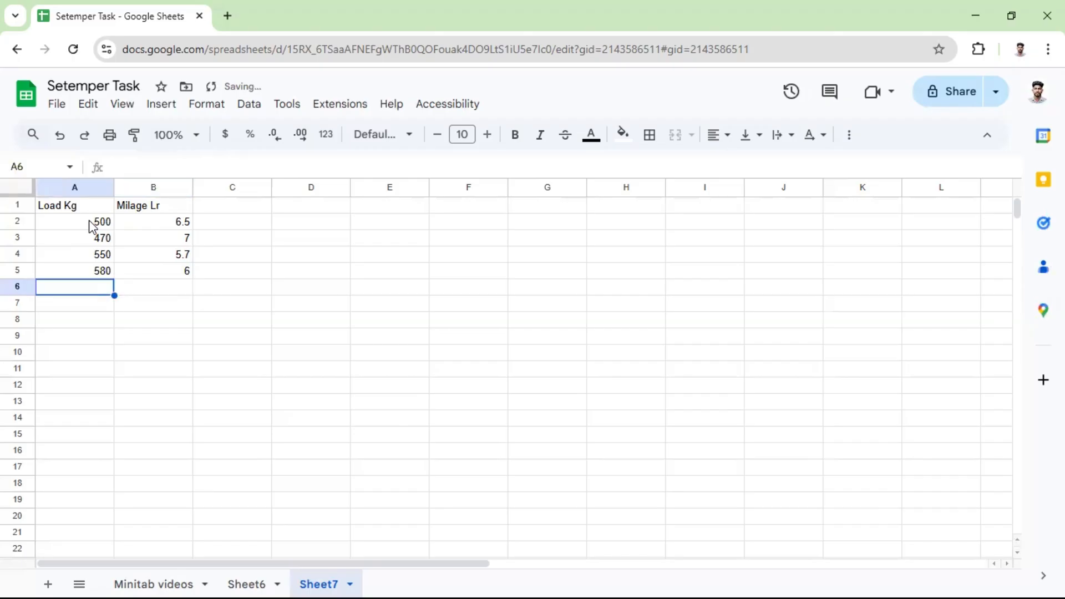
Add load 575 with mileage 6.1 in row 6.
text(575)
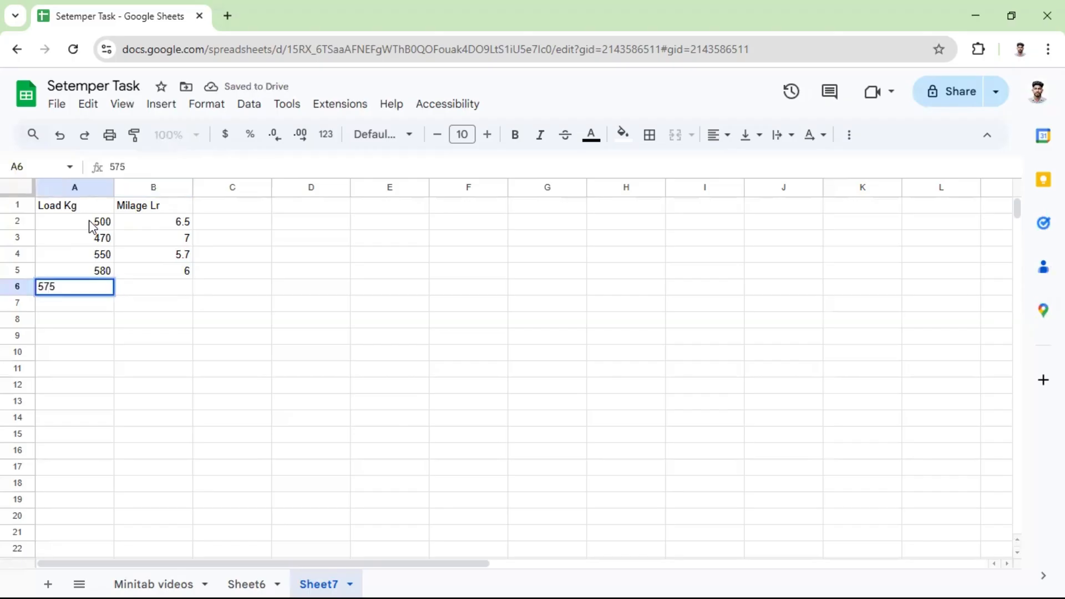
key(Tab)
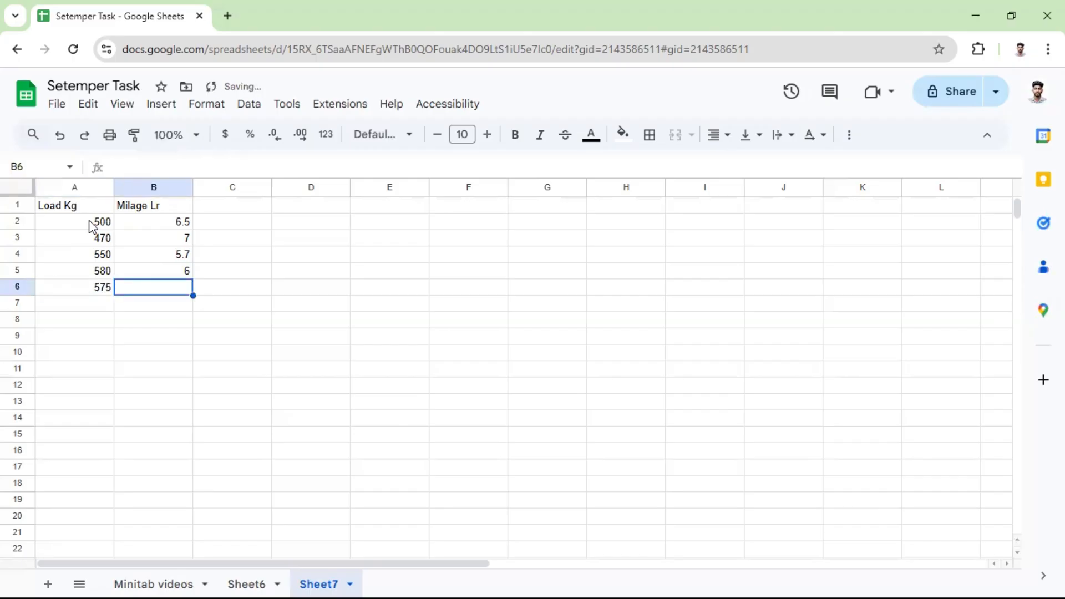
text(6)
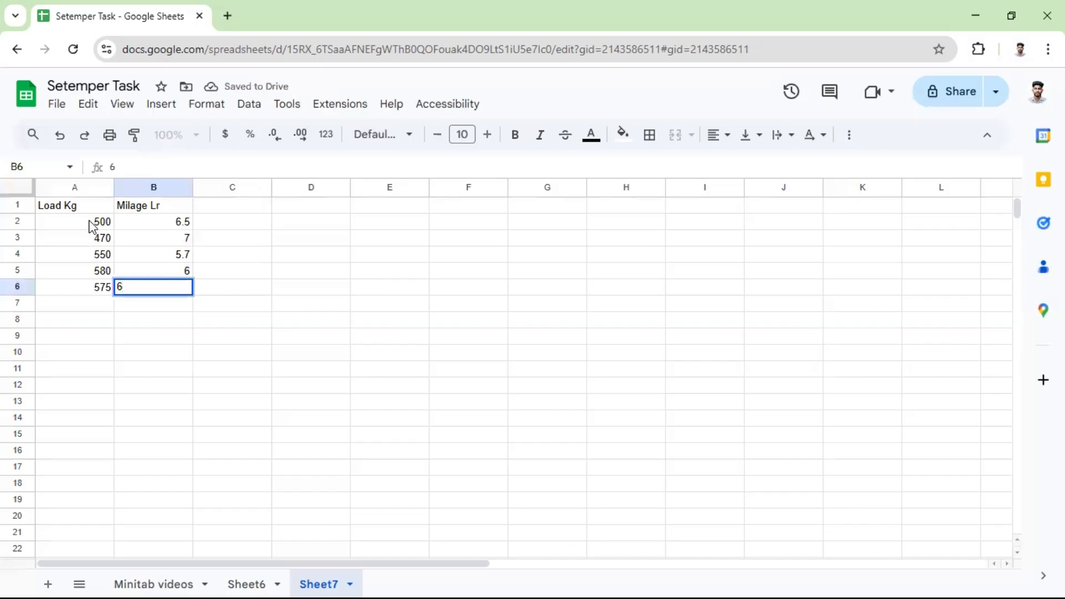
text(.1)
click(198, 306)
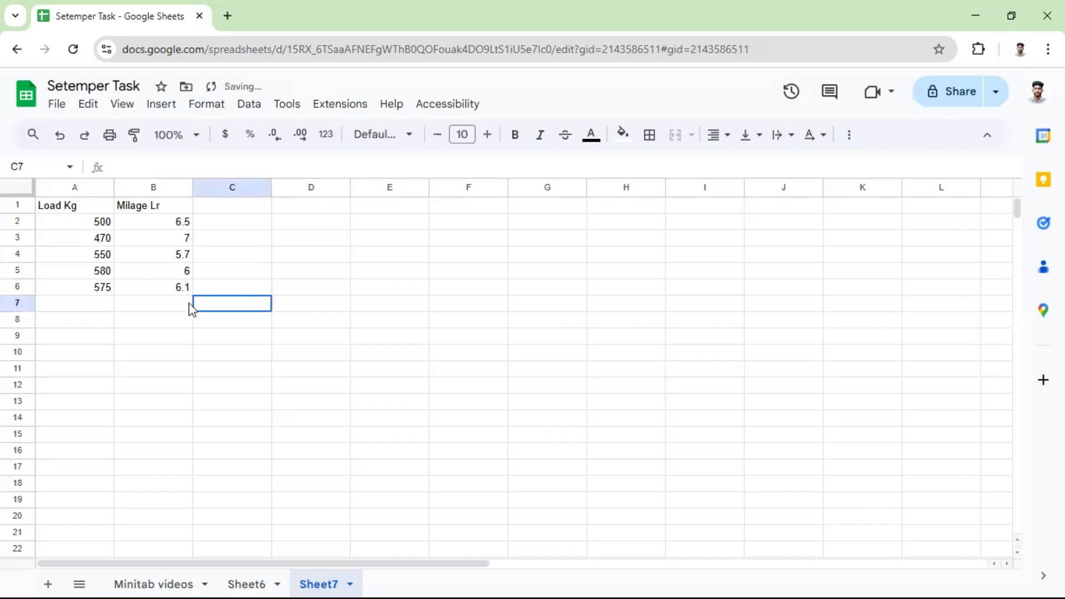
Calculate the correlation between load and mileage in B7 with the formula =CORREL(A2:A6,B2:B6).
click(178, 309)
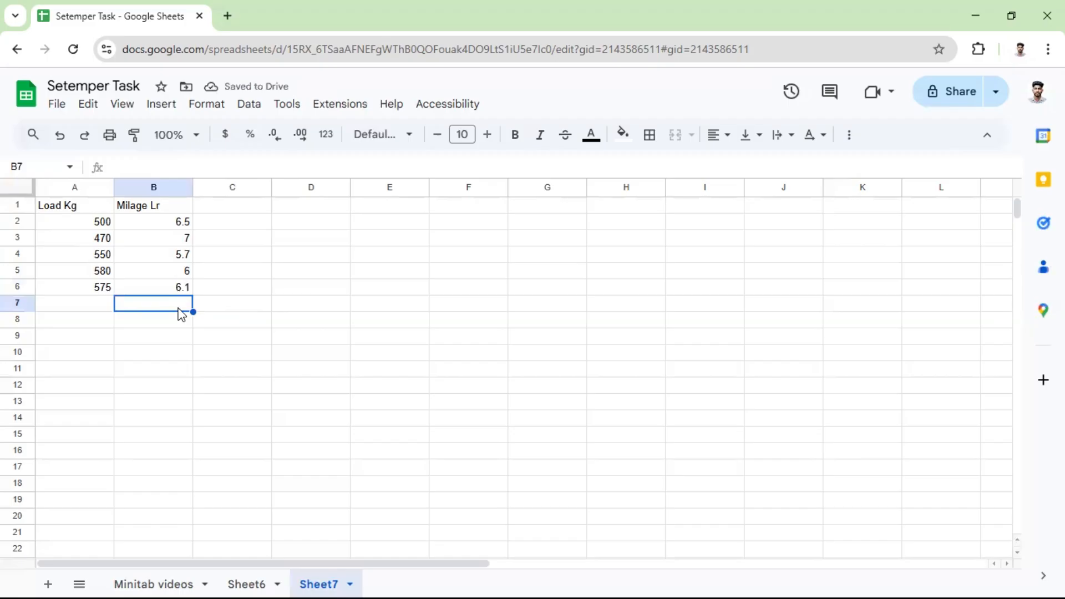
text(=c)
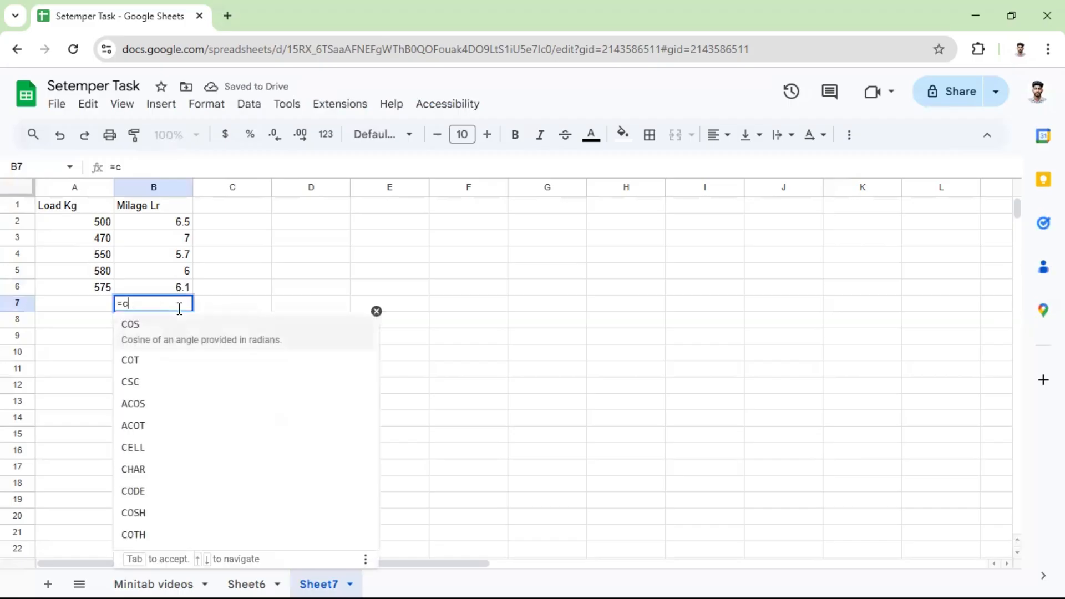
text(orr)
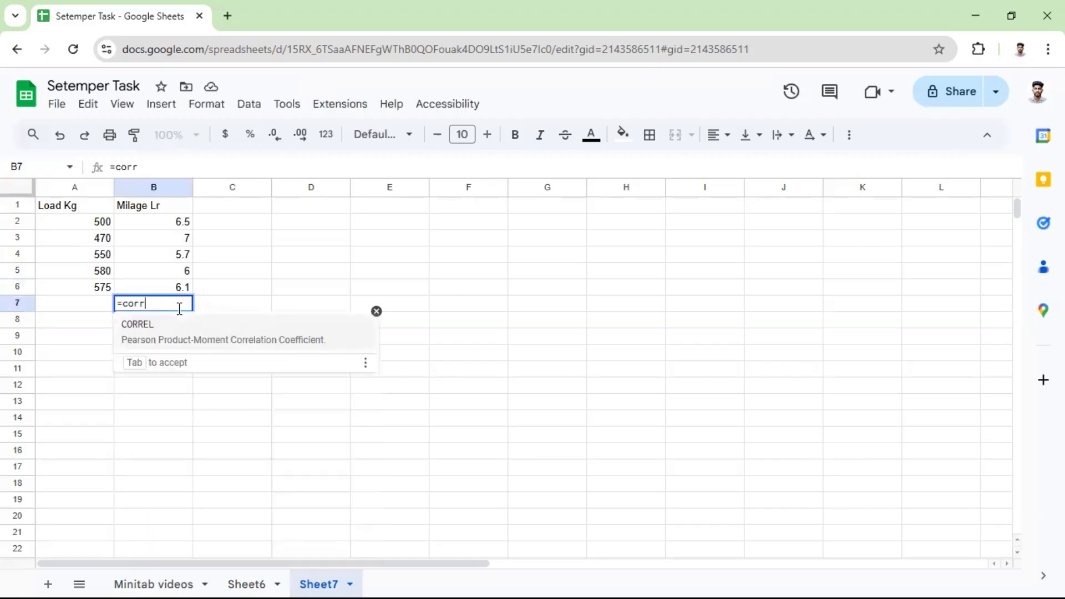
click(176, 329)
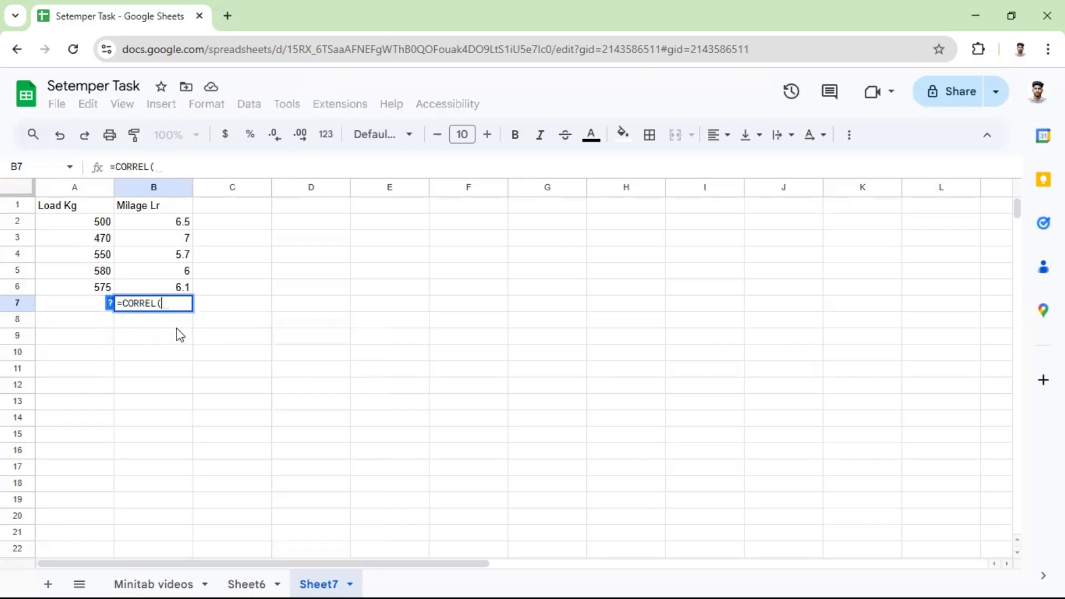
drag(98, 221, 104, 290)
text(,)
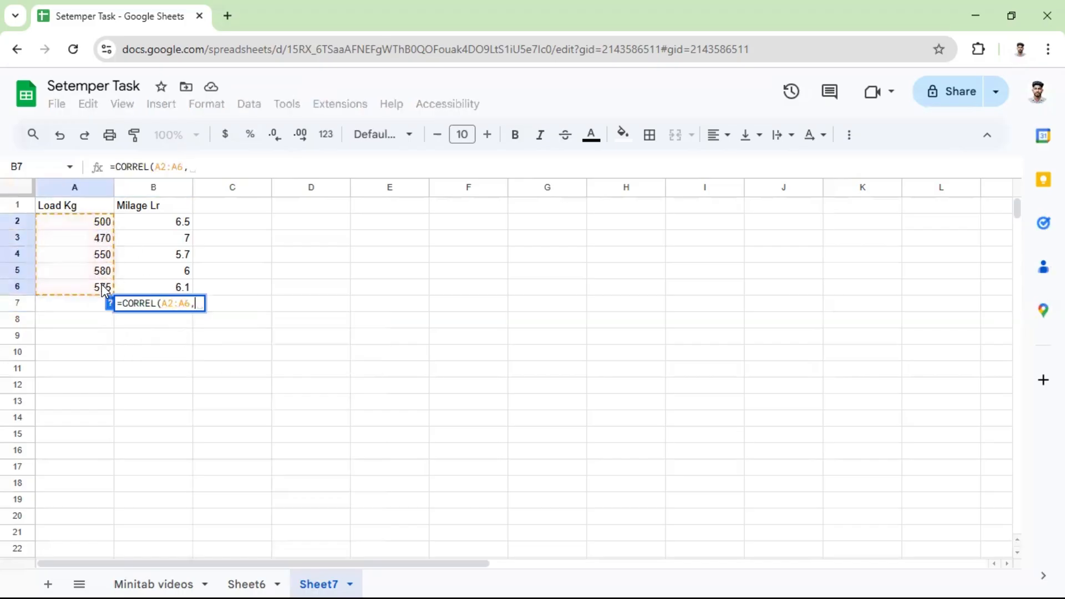
drag(173, 224, 175, 287)
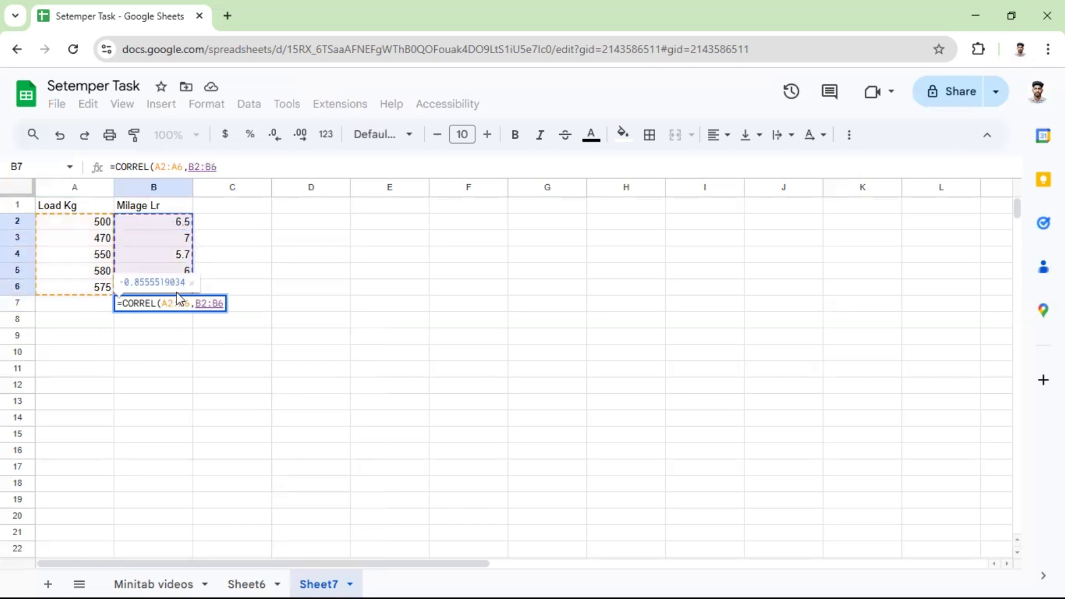
text())
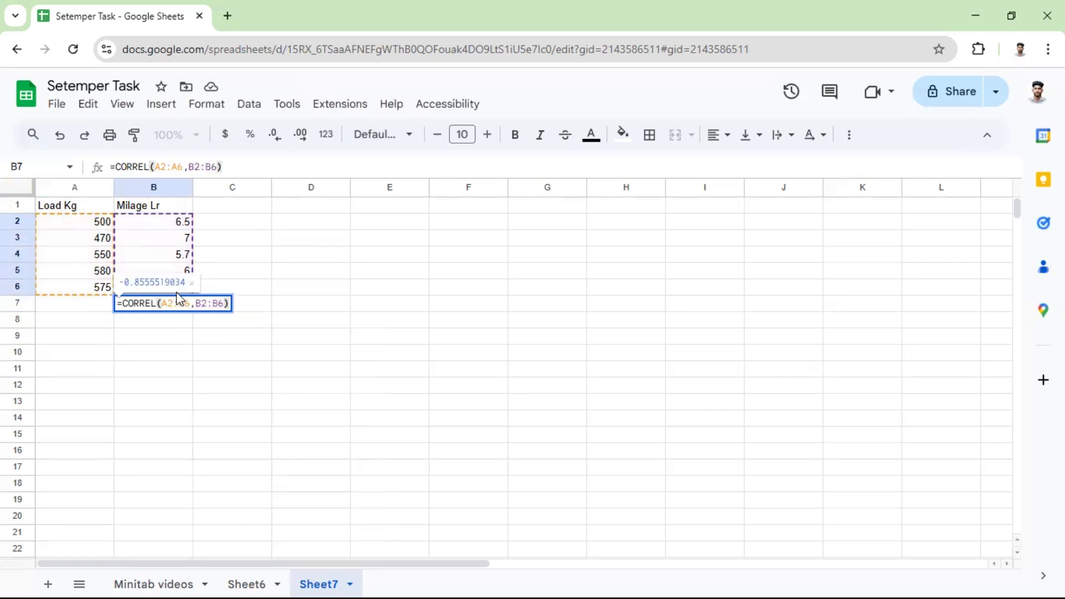
key(Return)
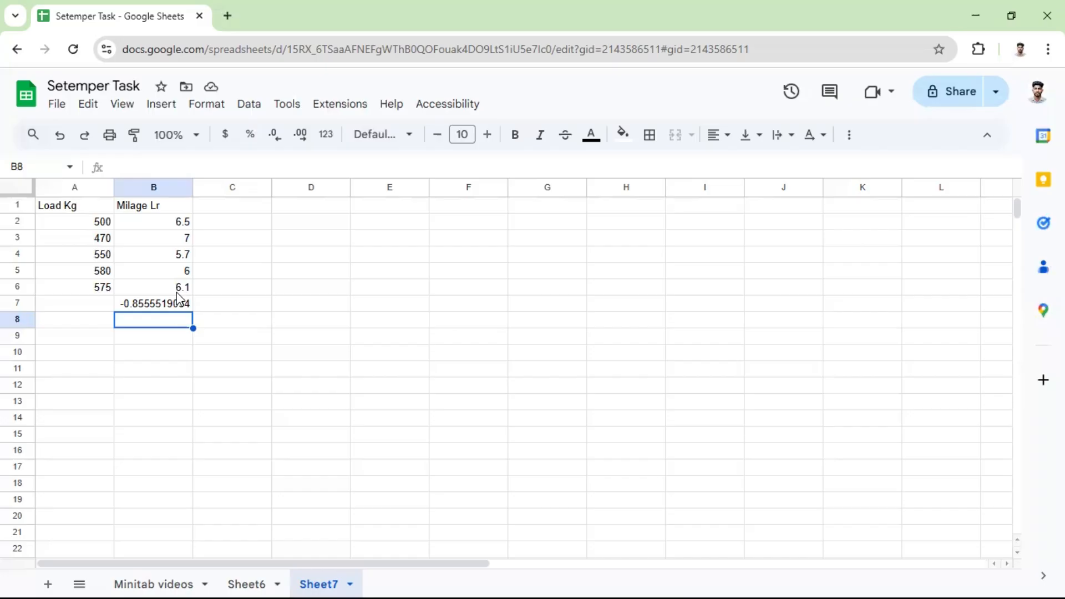
Enter the column header "Std Wight" in C1.
click(224, 210)
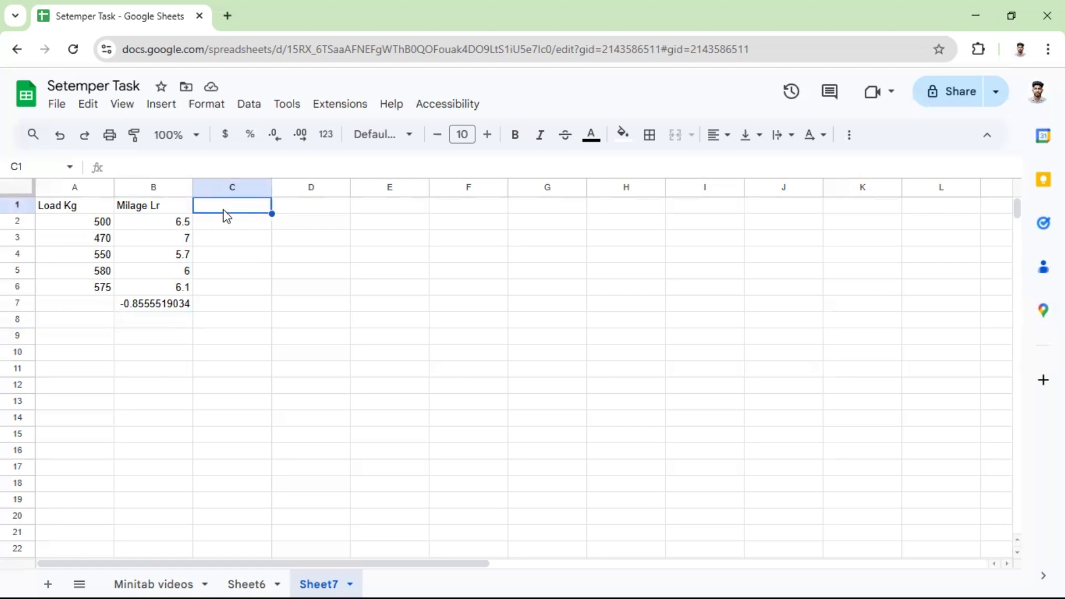
text(S)
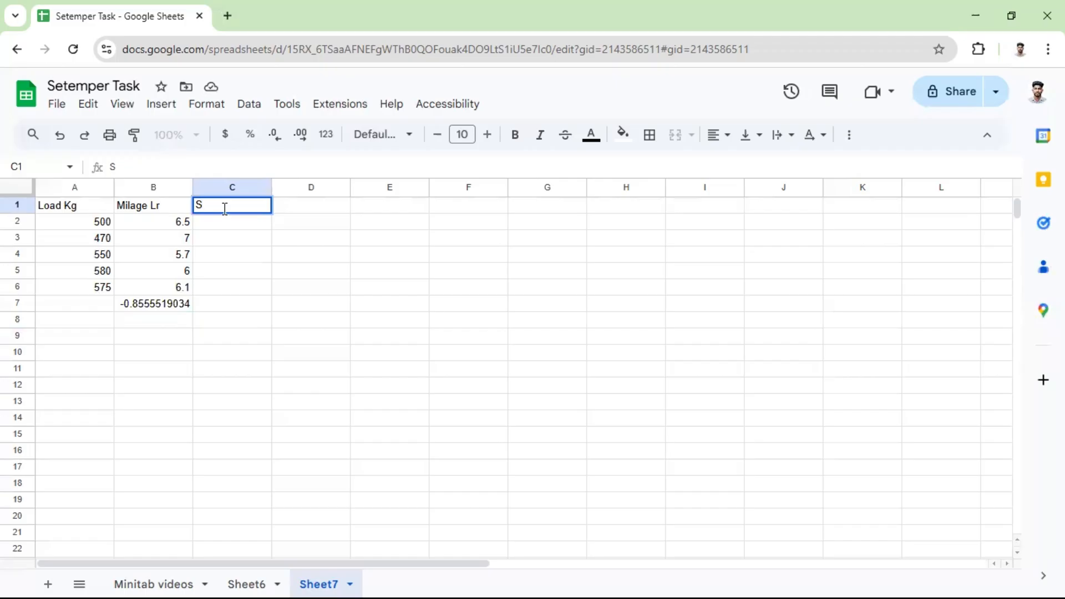
text(td Wight)
key(Tab)
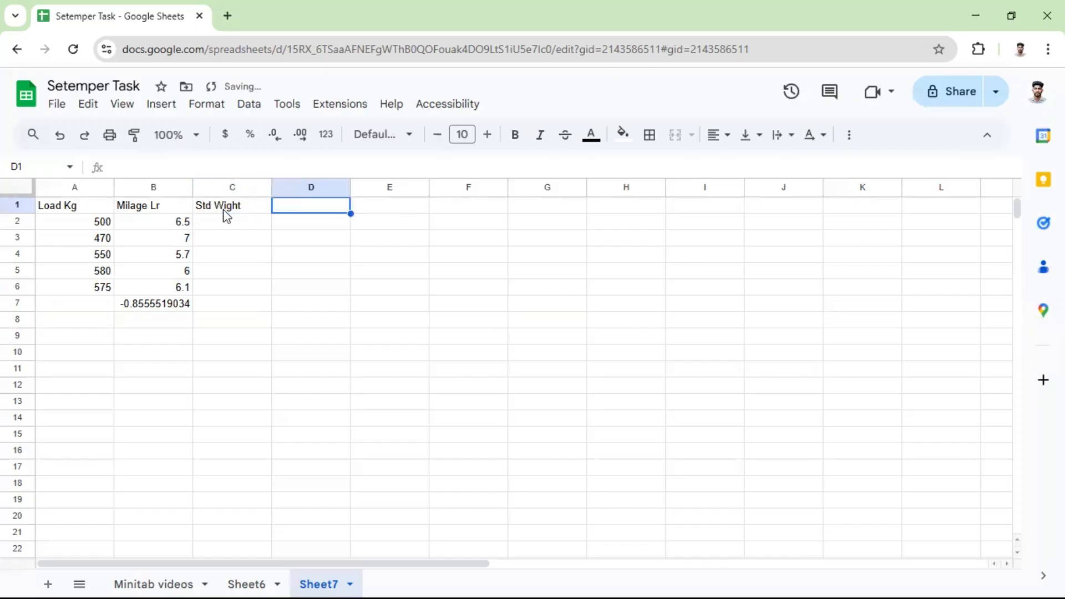
Move the "Std Wight" header from C1 to D1 and enter the header "Std hight" in C1.
click(223, 210)
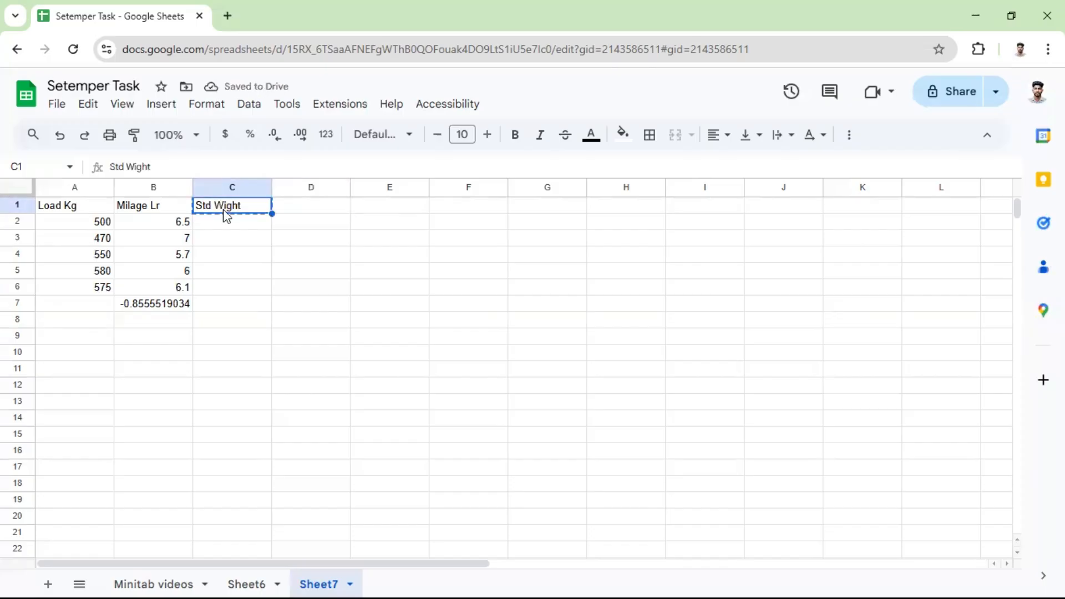
key(Right)
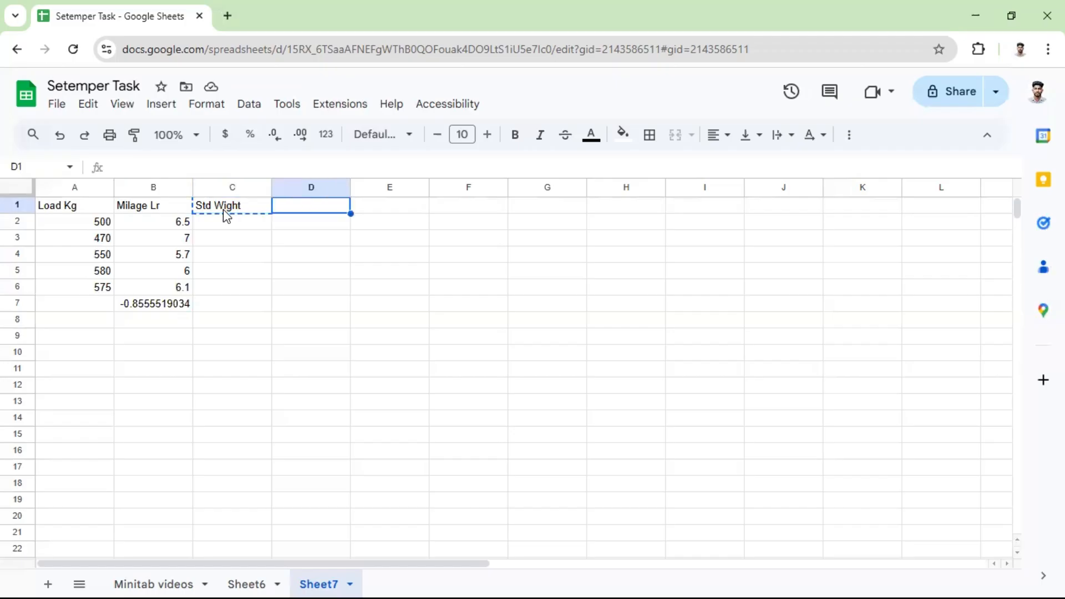
key(ctrl+v)
key(Left)
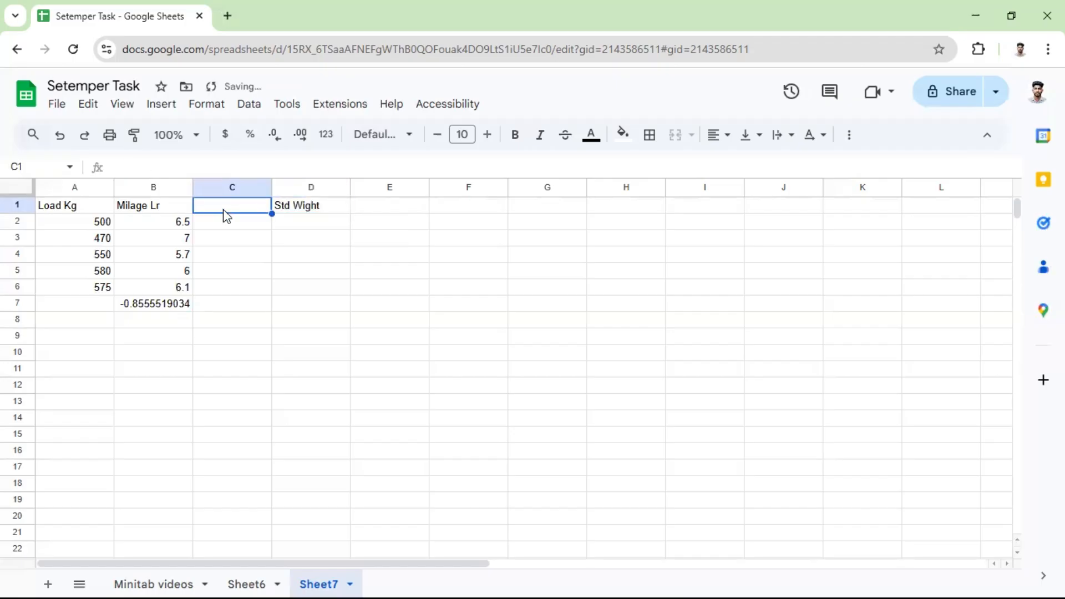
text(Std)
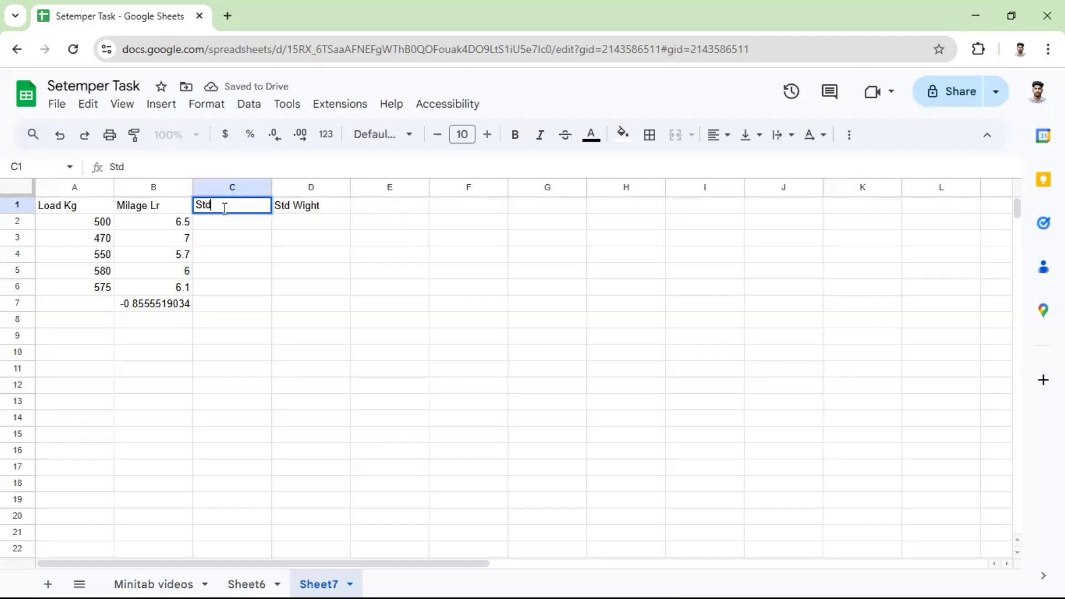
text( hight)
key(Return)
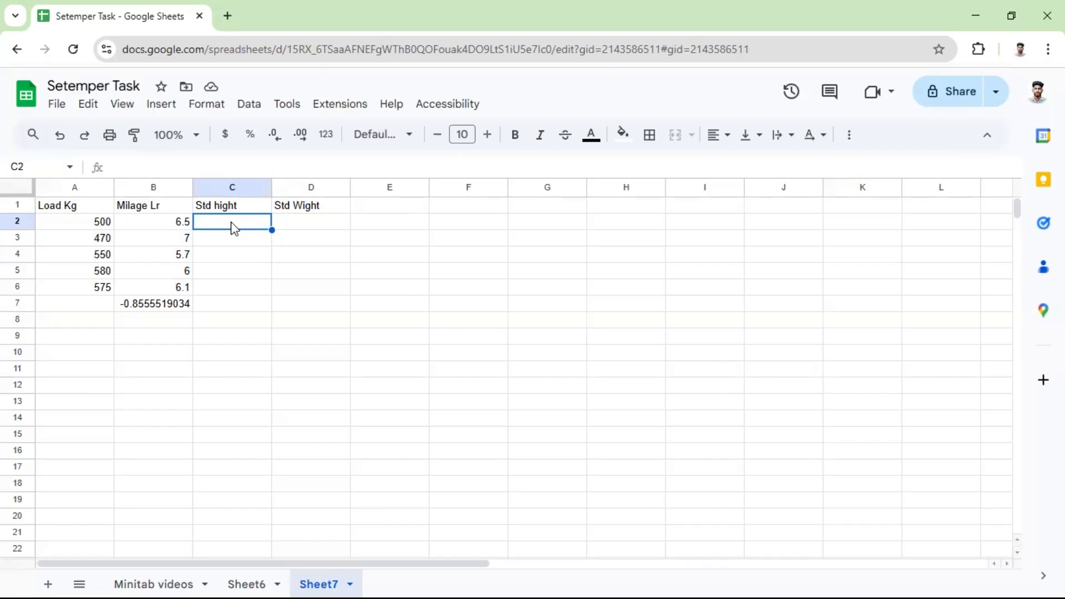
Fill the height column in C2:C6 with 90, 113, 93, 100 and 97.
text(90)
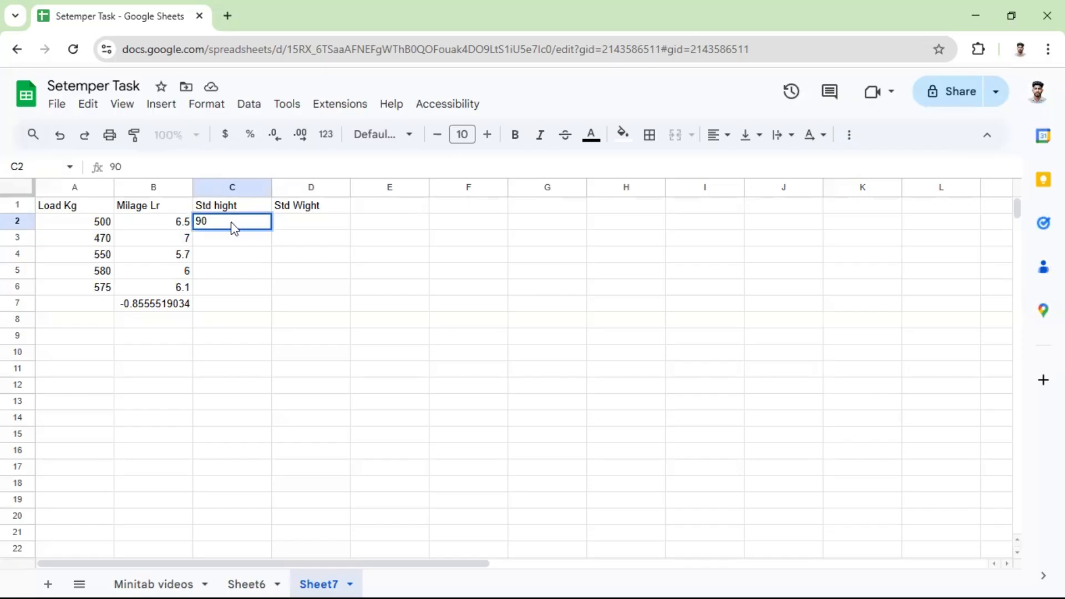
key(Return)
text(113)
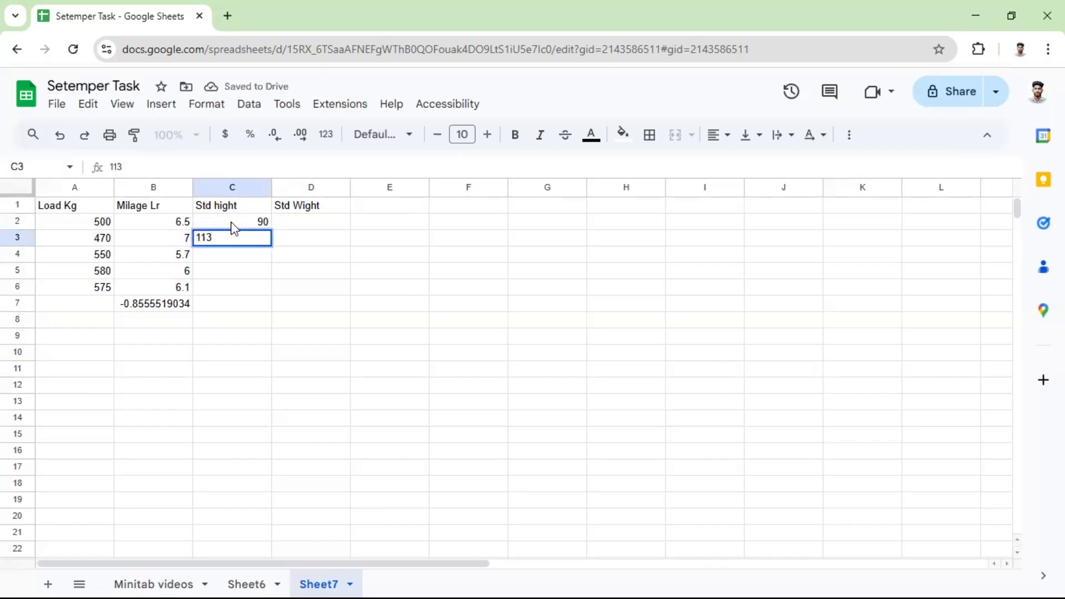
key(Return)
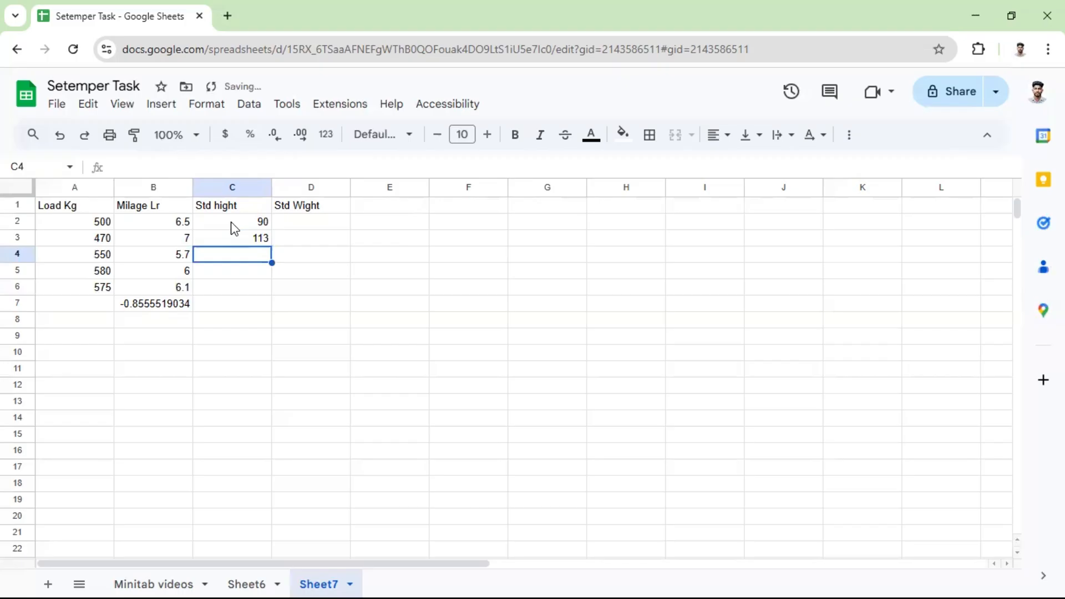
text(93)
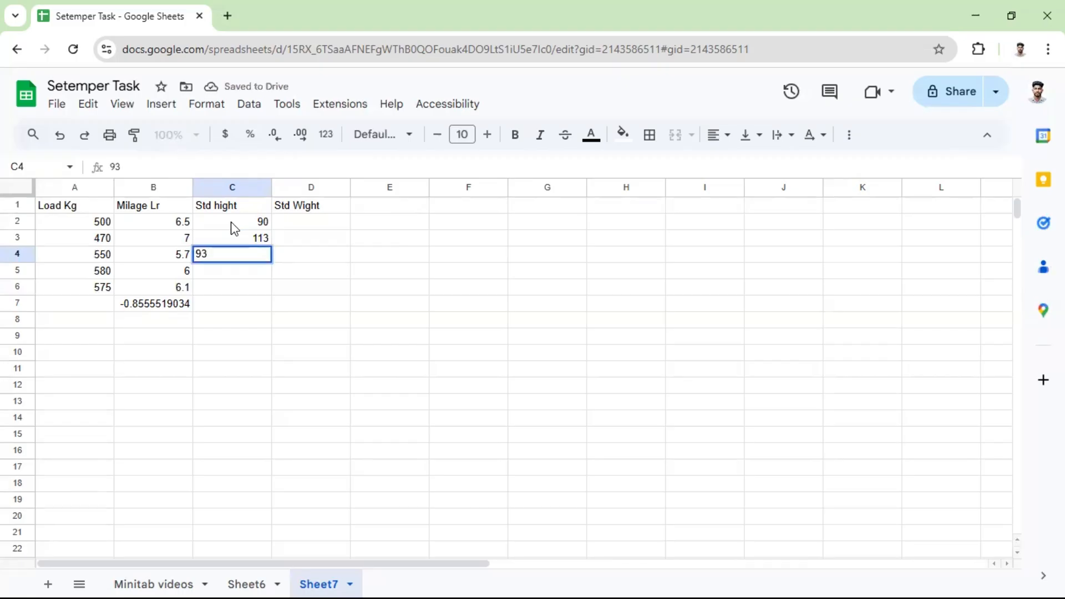
key(Return)
text(100)
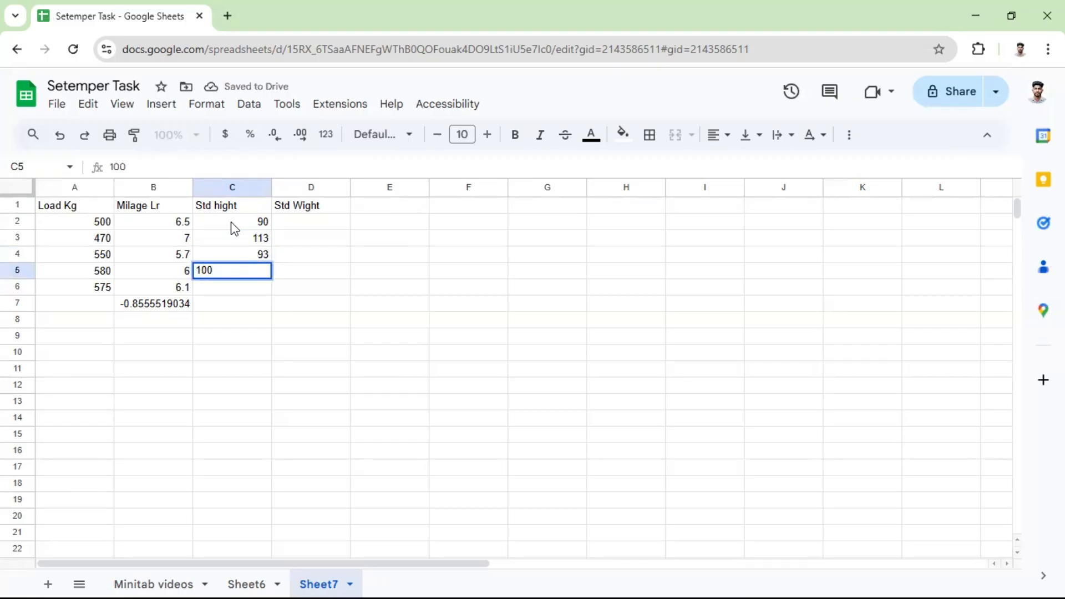
key(Return)
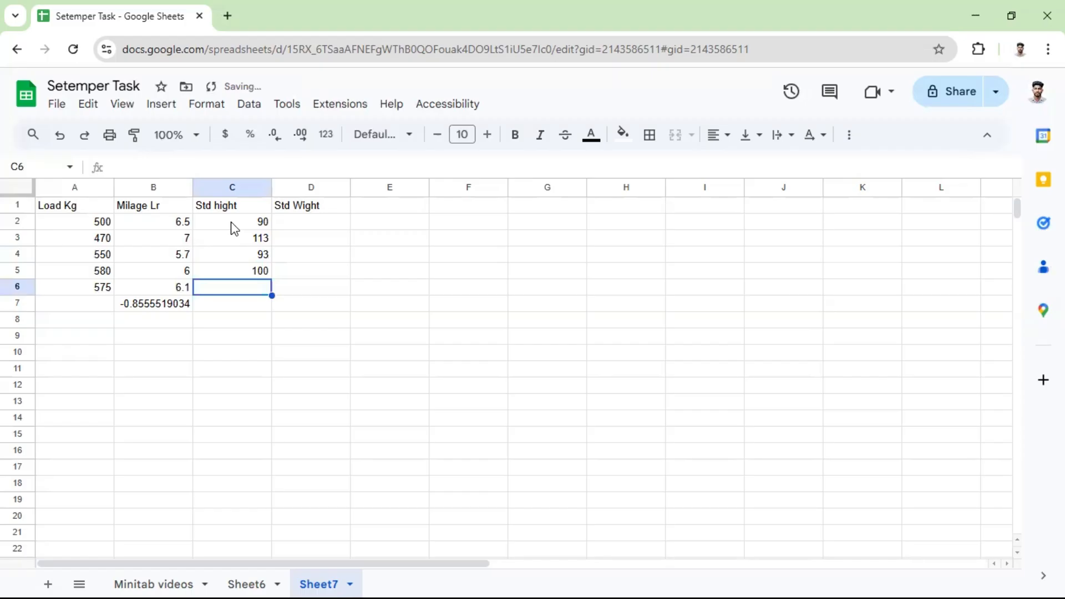
text(97)
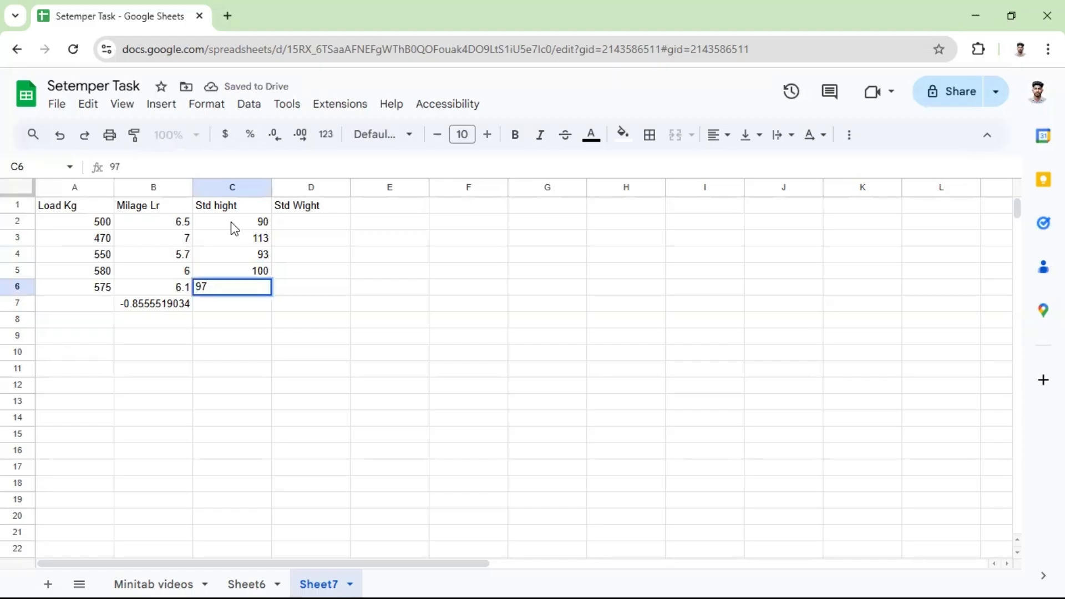
Add the units to the headers so C1 reads "Std hight cm" and D1 reads "Std Wight kg".
click(249, 205)
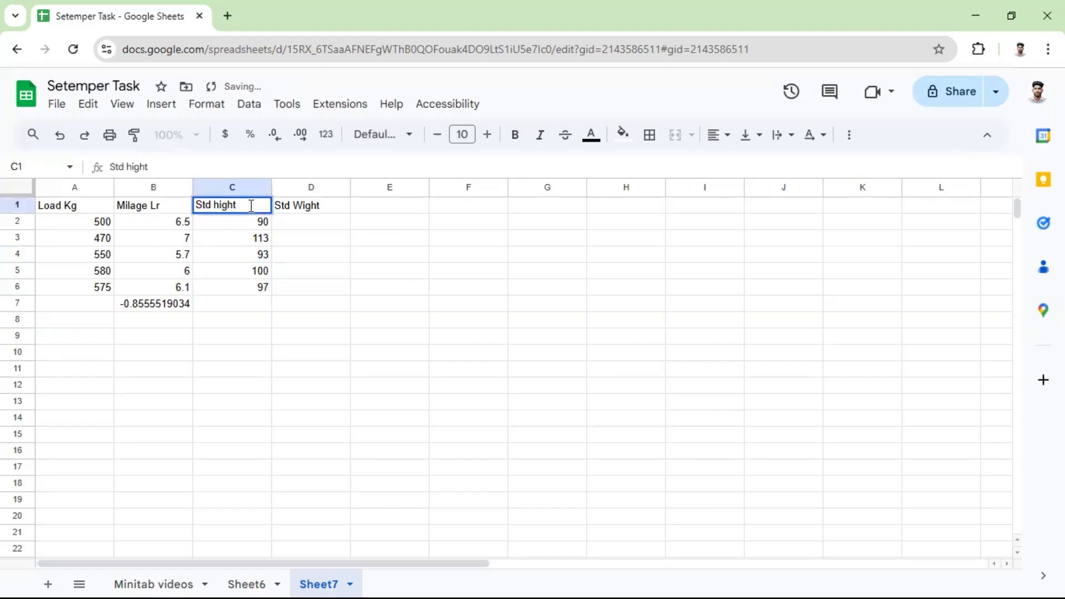
text(cm)
double_click(335, 206)
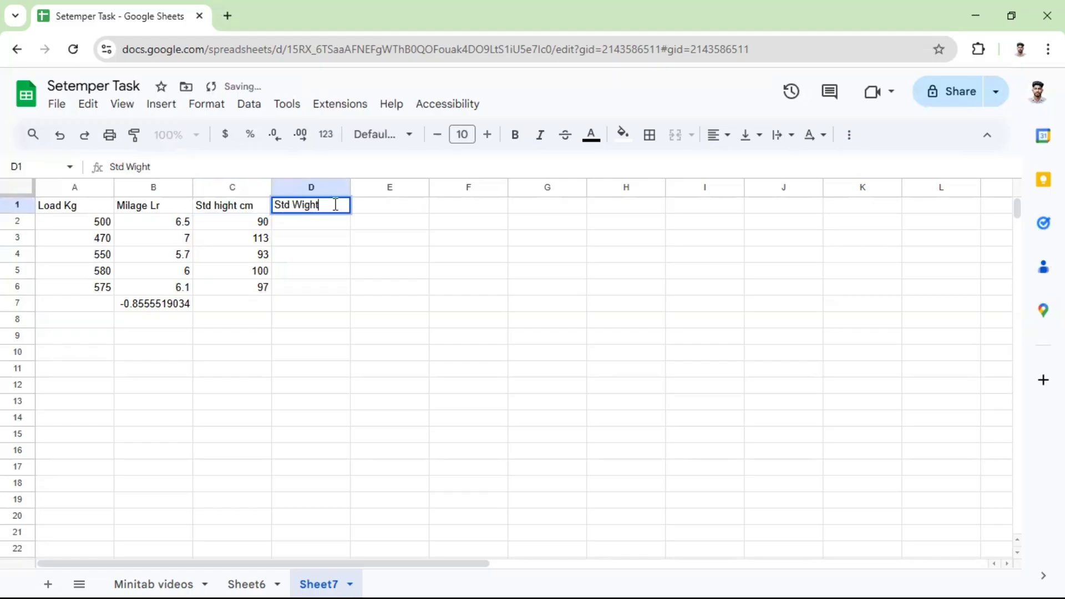
text(kg)
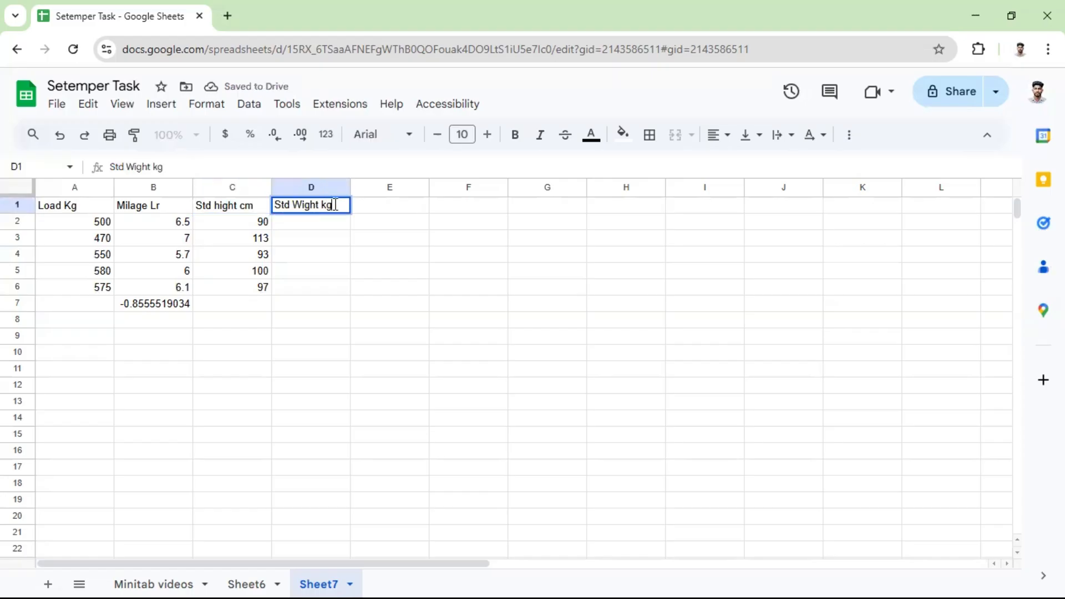
Enter the weights 35, 45 and 37 in D2:D4.
click(330, 221)
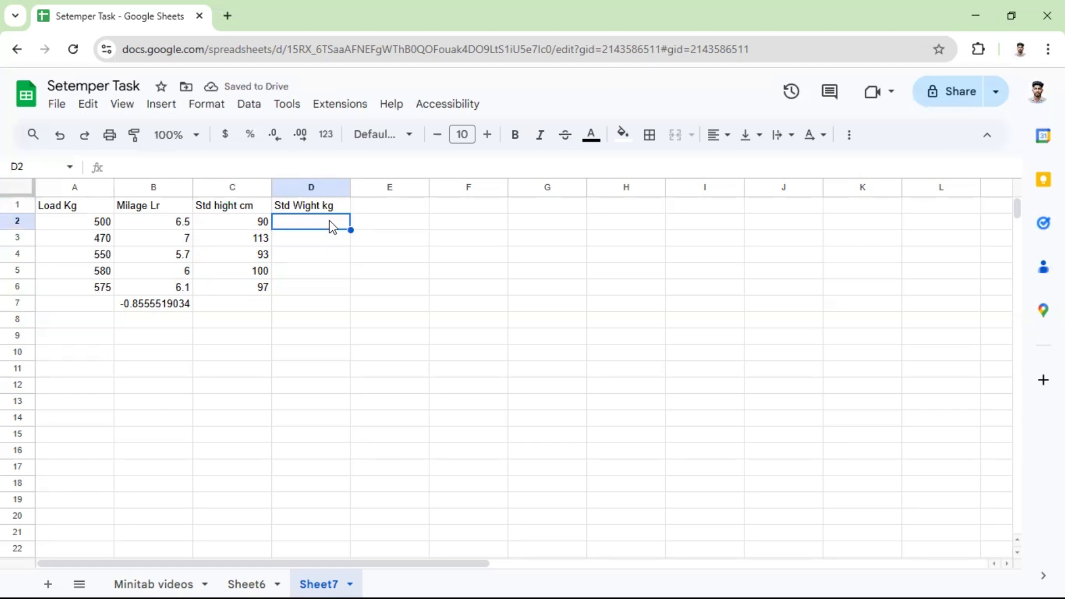
text(35)
key(Return)
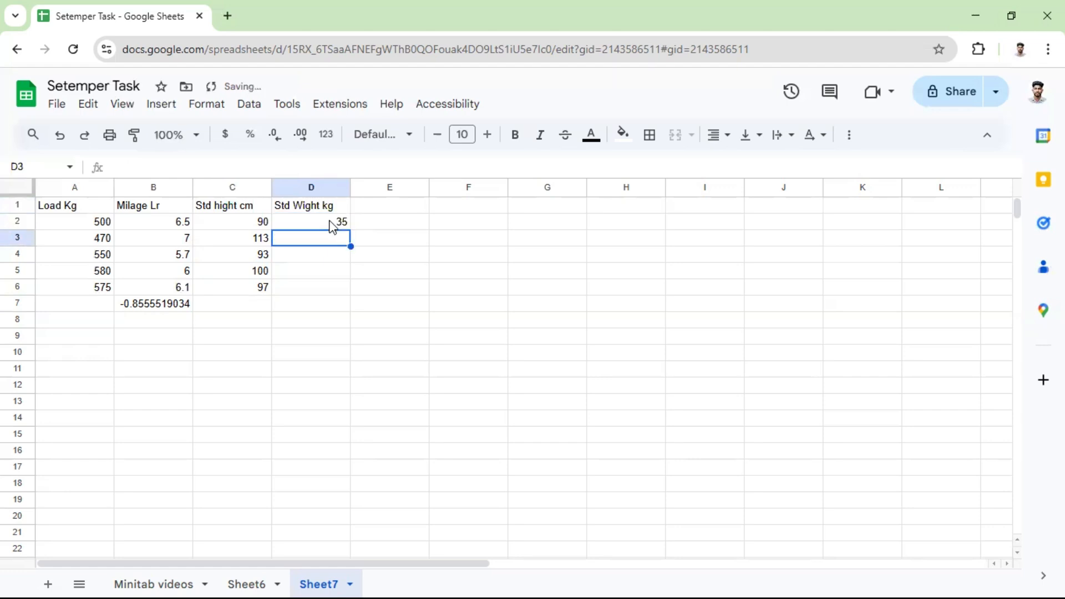
text(45)
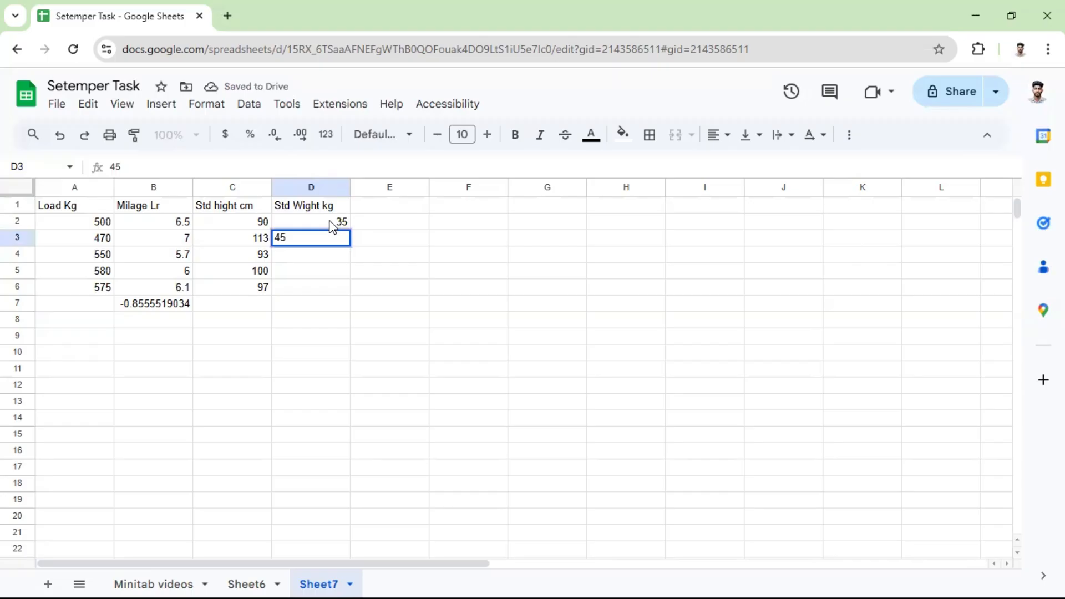
key(Return)
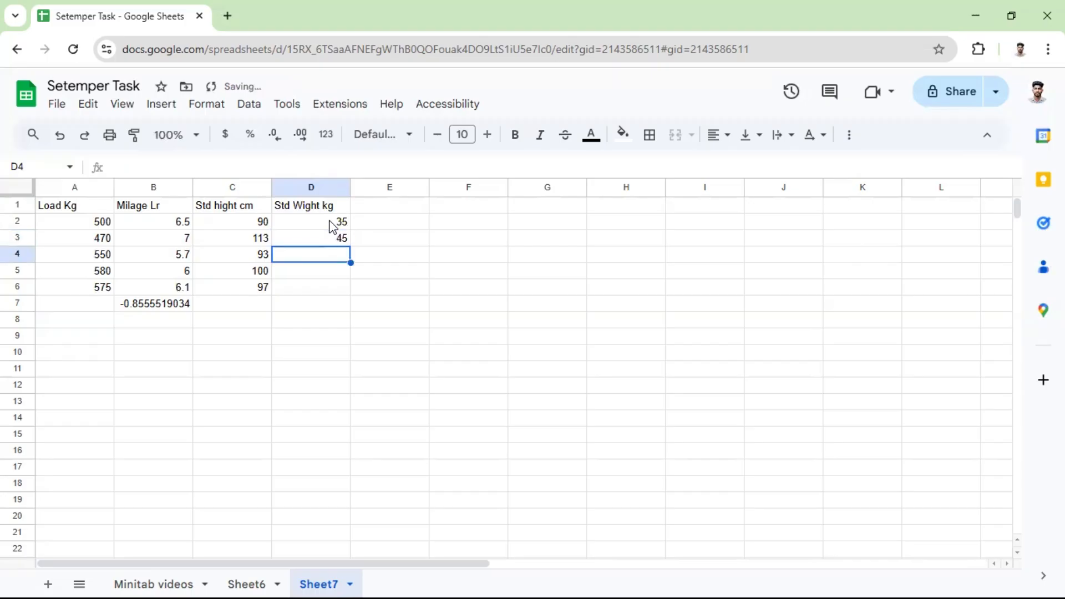
text(37)
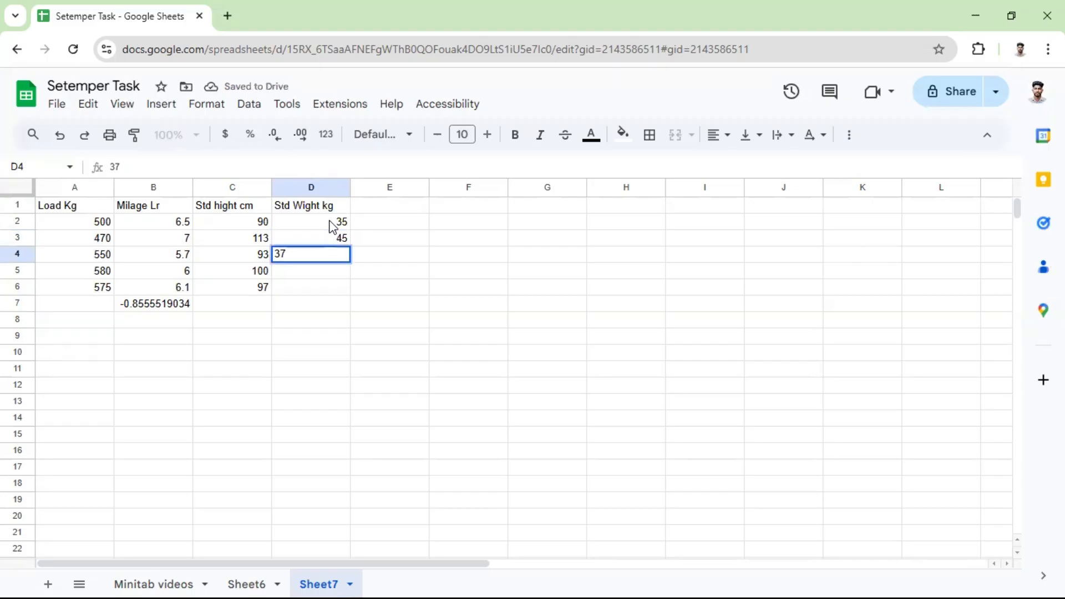
Complete the weight column with 40 in D6 and 42 in D5.
click(340, 285)
text(49)
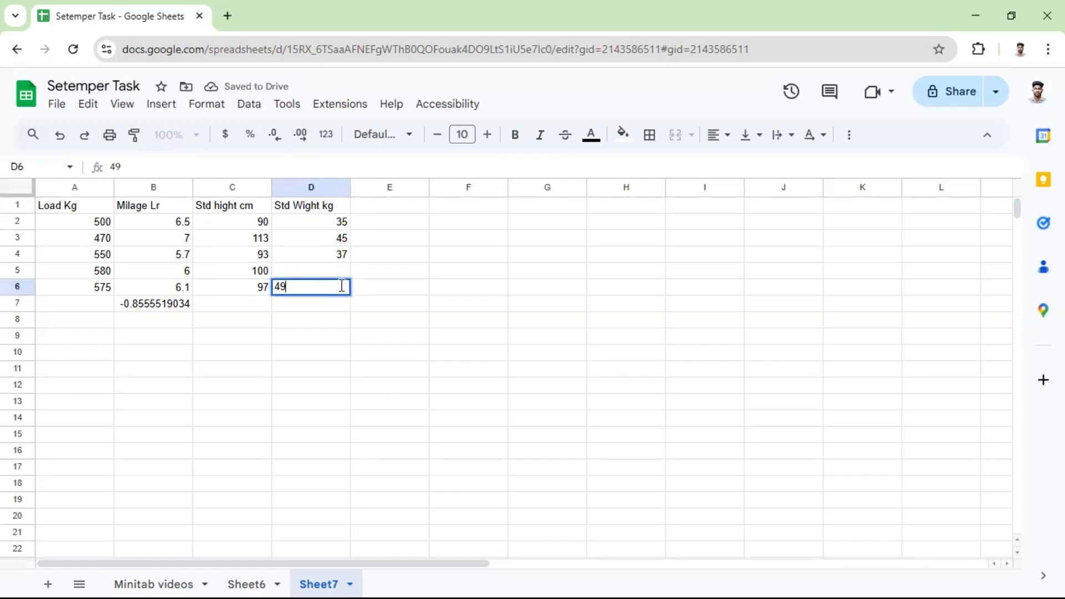
key(BackSpace)
text(0)
click(349, 271)
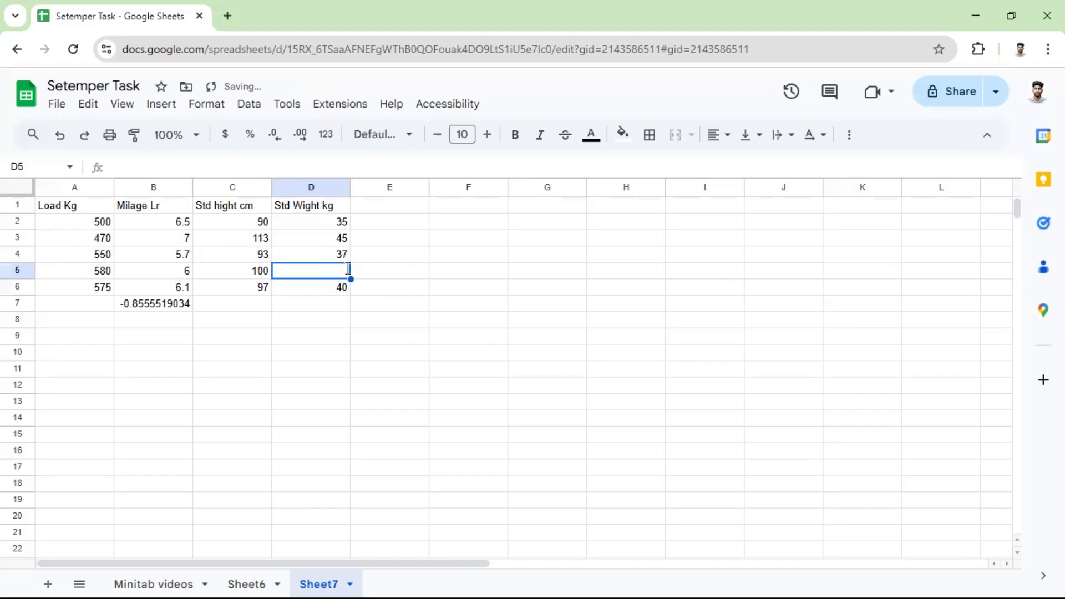
text(42)
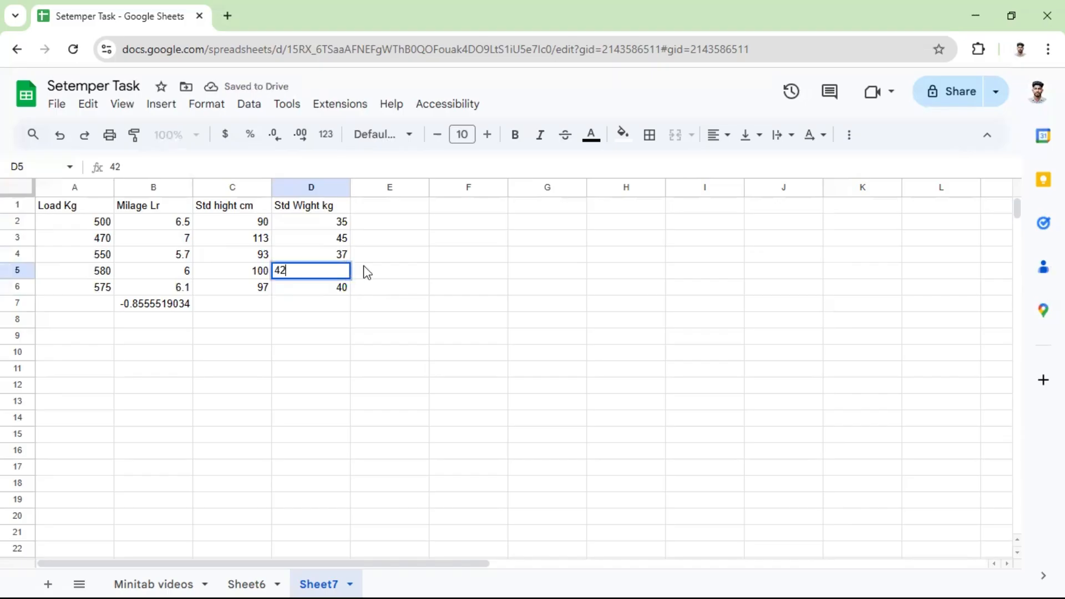
click(357, 271)
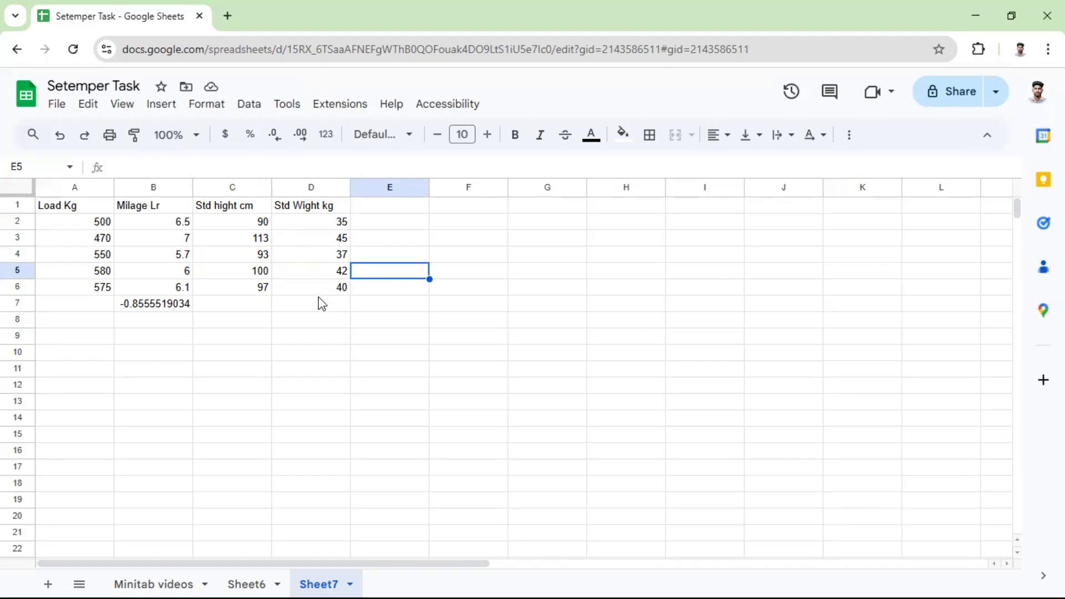
Calculate the correlation between height and weight in D7 with the formula =CORREL(C2:C6,D2:D6).
click(328, 309)
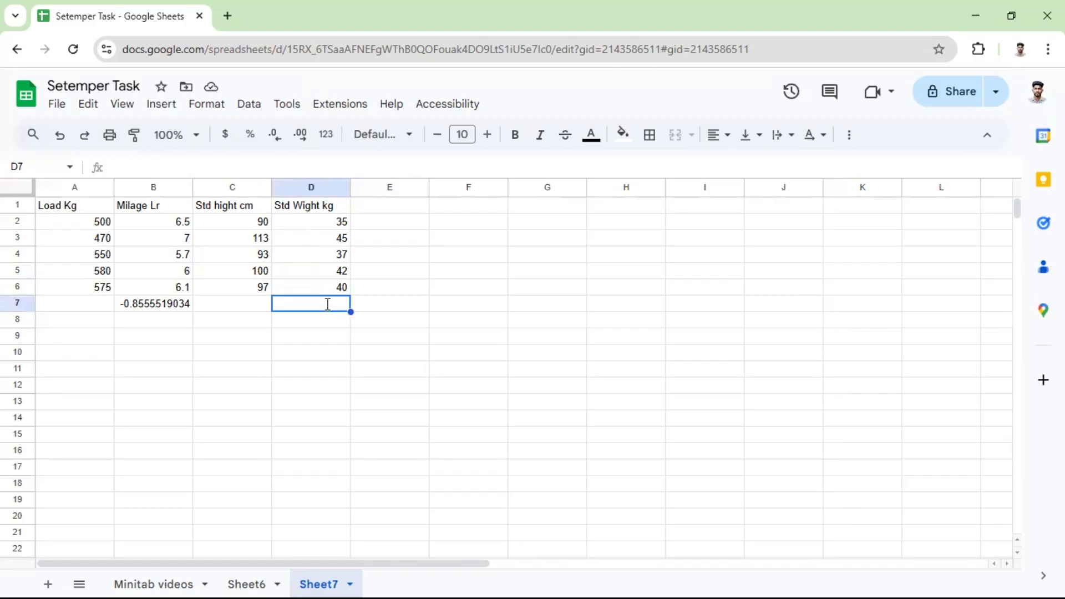
text(=)
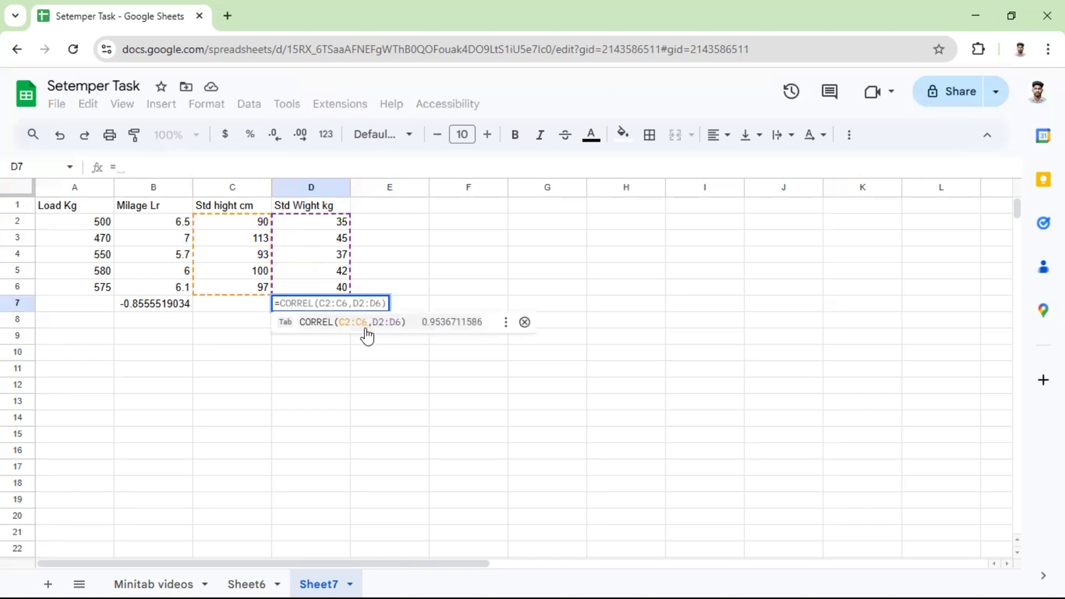
text(co)
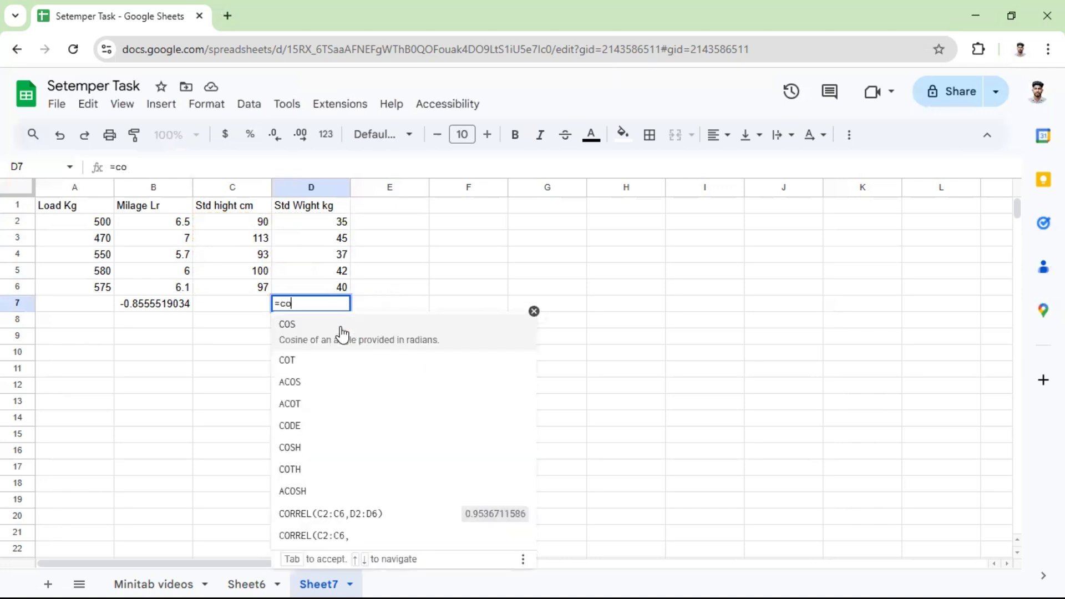
text(rr)
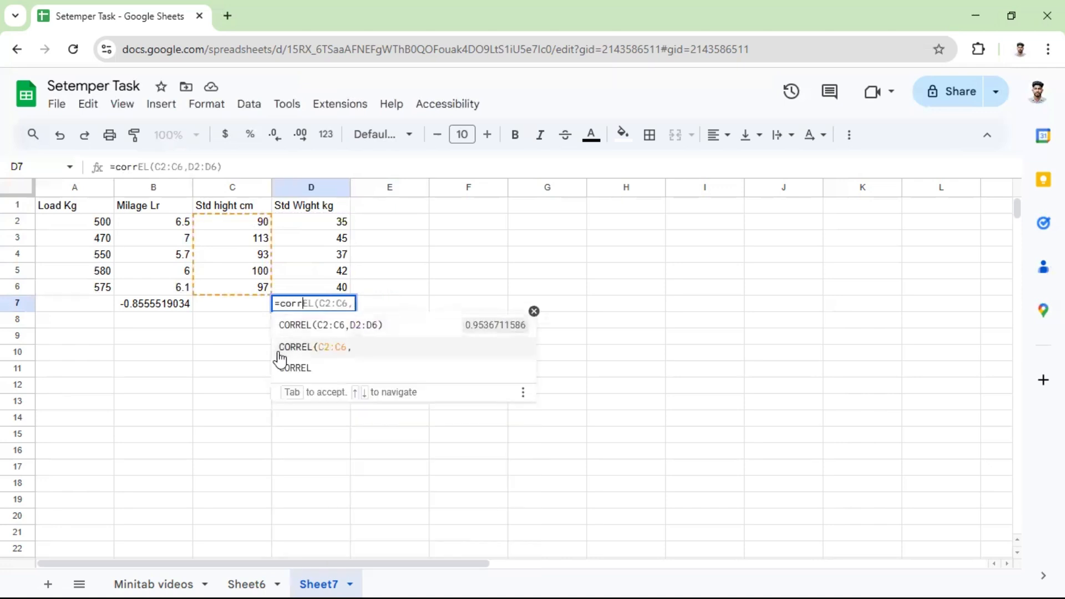
click(290, 367)
click(336, 227)
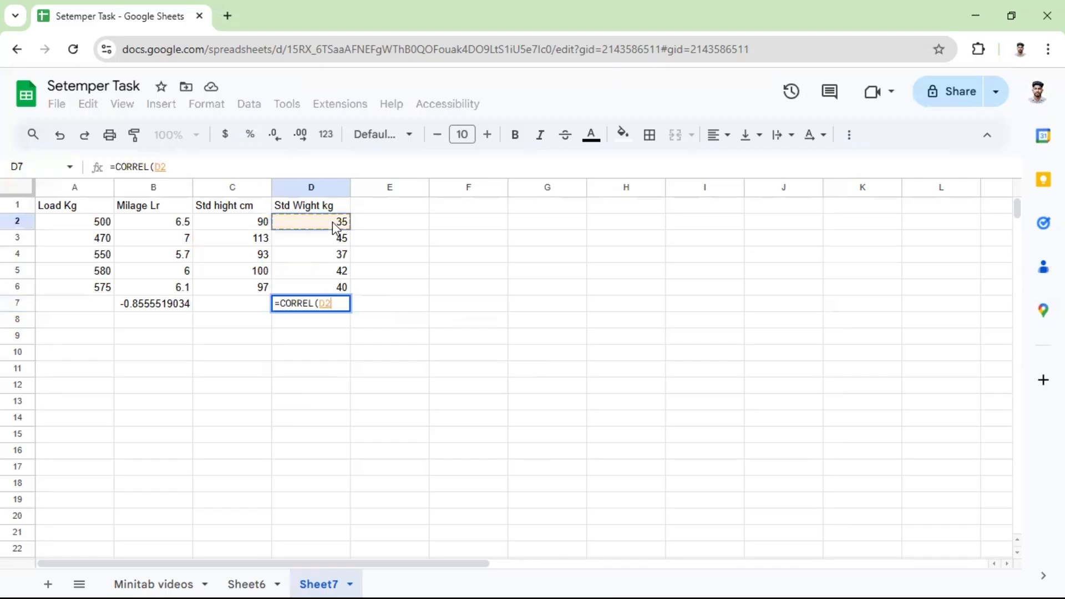
drag(244, 206, 248, 269)
drag(261, 221, 263, 299)
text(,)
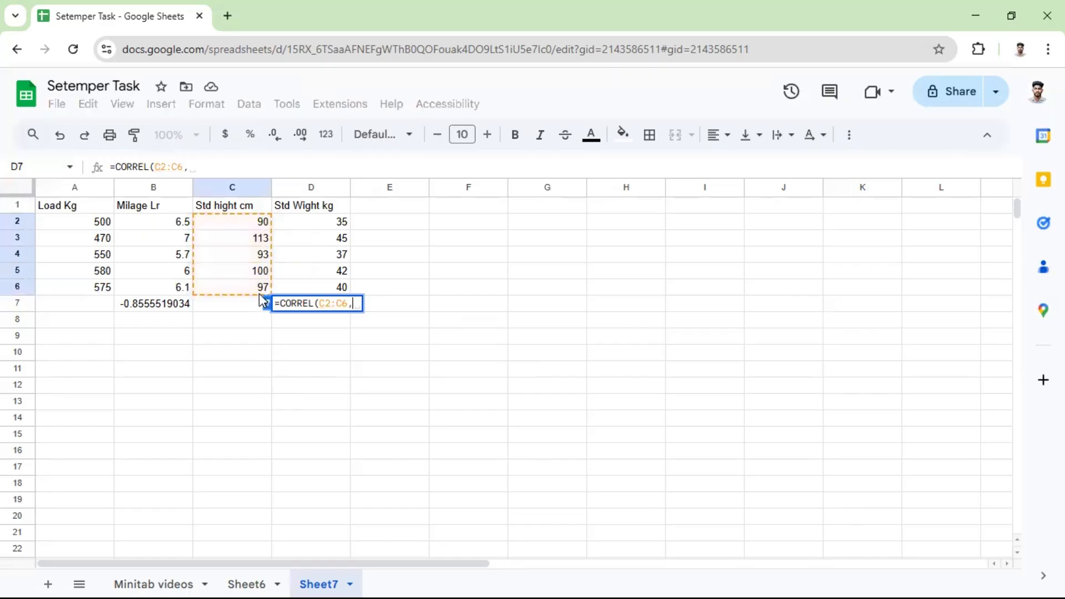
drag(333, 221, 349, 297)
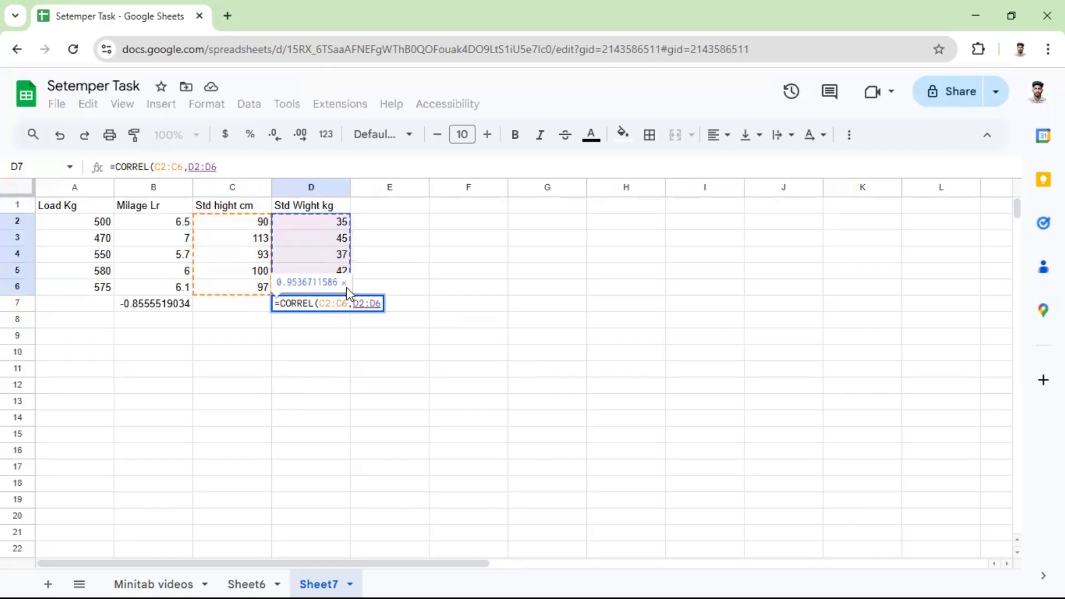
key(Return)
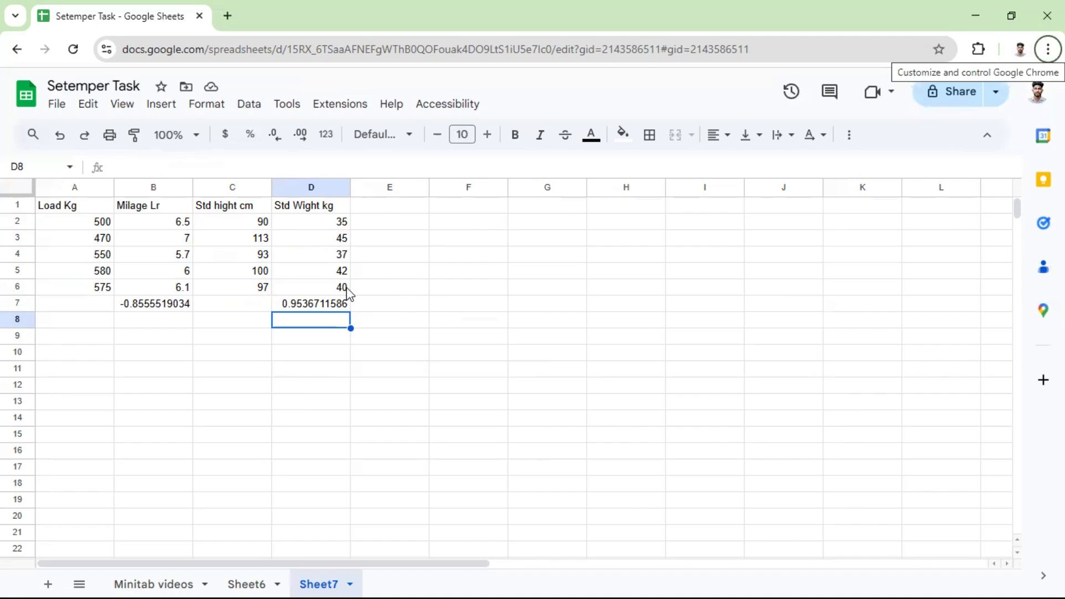
Switch to Minitab and name worksheet column C1 "Day".
key(alt+Tab)
key(alt+Tab)
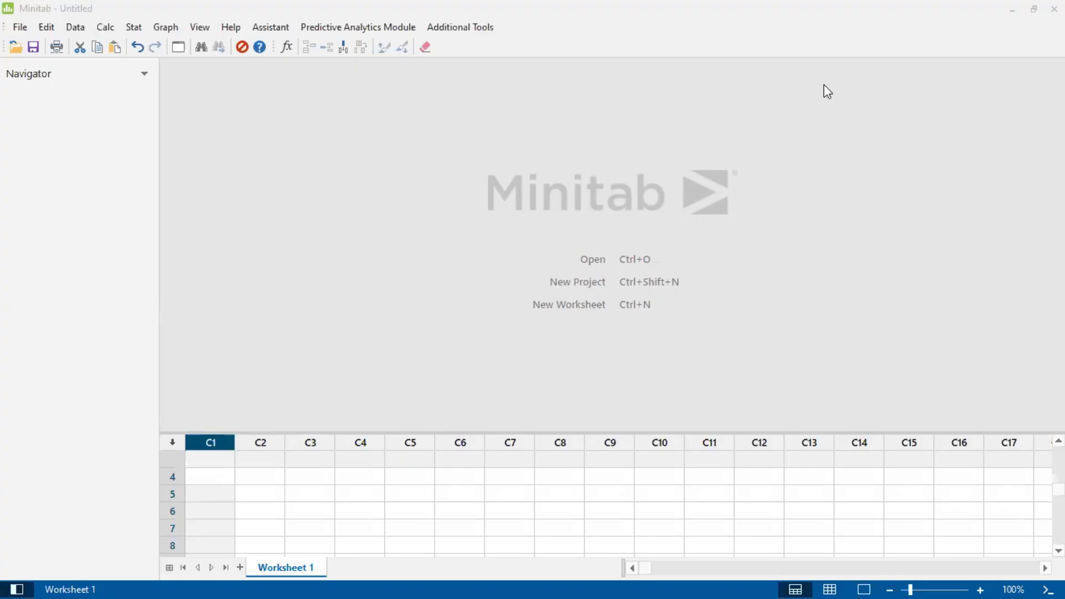
click(220, 461)
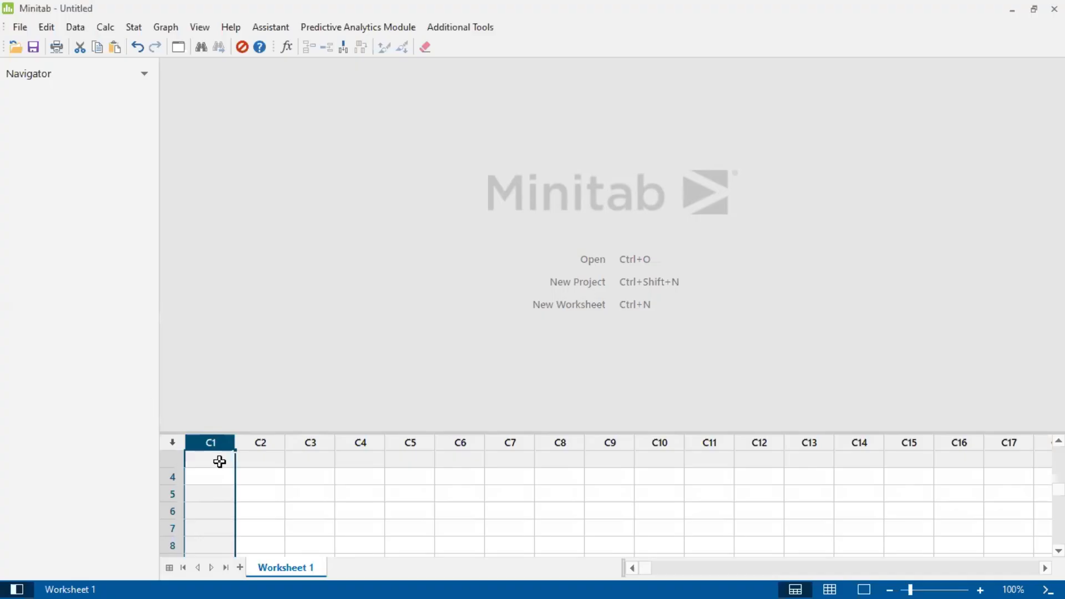
click(220, 461)
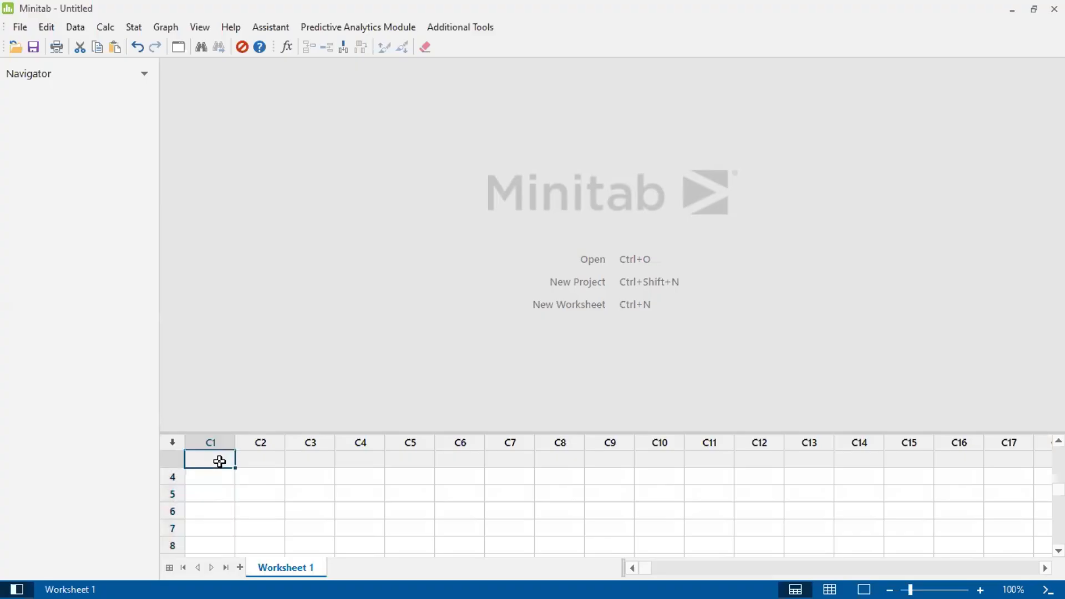
text(d)
key(BackSpace)
text(Dar)
key(BackSpace)
text(y)
Name worksheet column C2 "Weight".
click(259, 461)
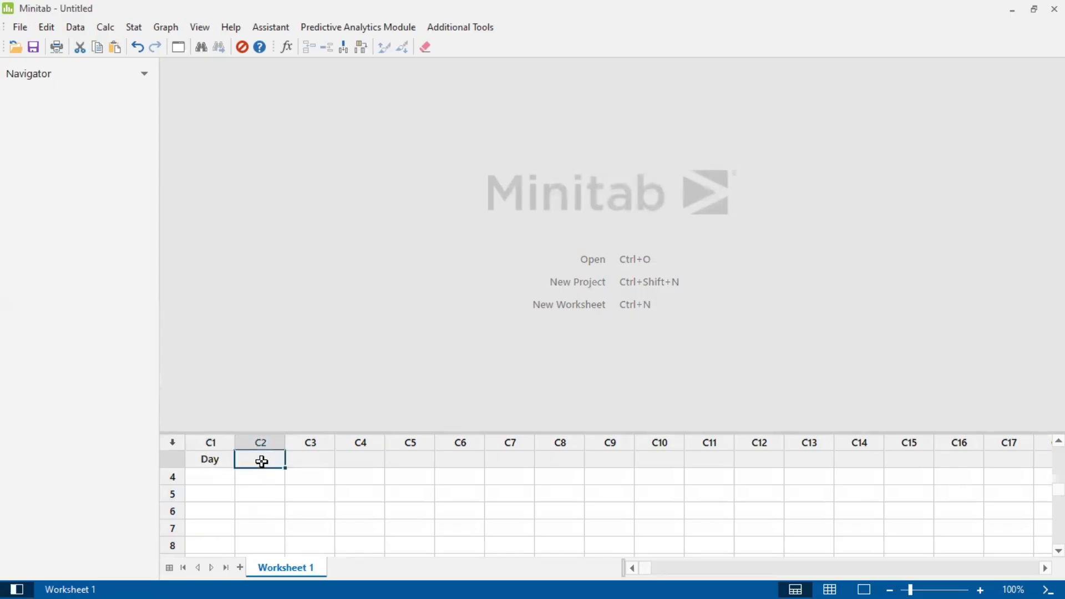
text(Weight)
key(Return)
Enter the day numbers 1 to 4 down the Day column, starting in row 3.
key(Left)
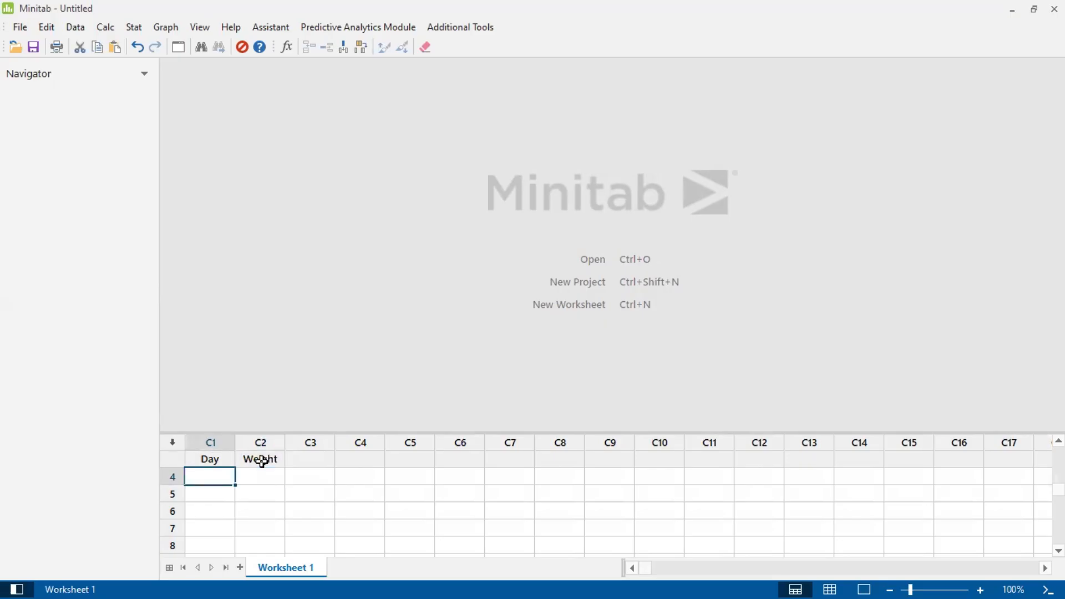
text(21)
key(Up)
text(1)
key(Return)
text(2)
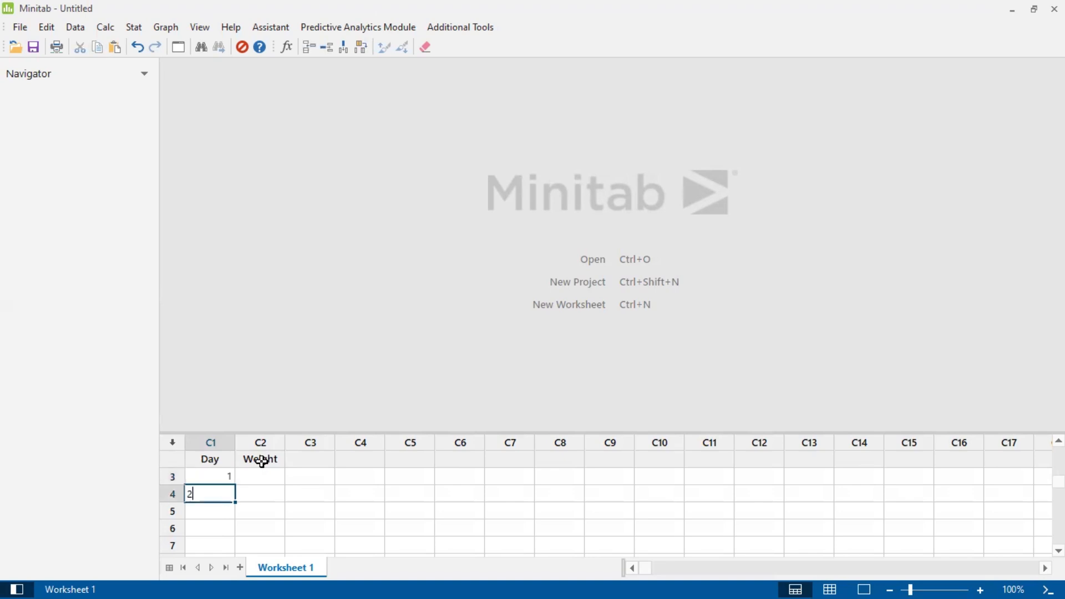
key(Return)
text(3)
key(Return)
text(4)
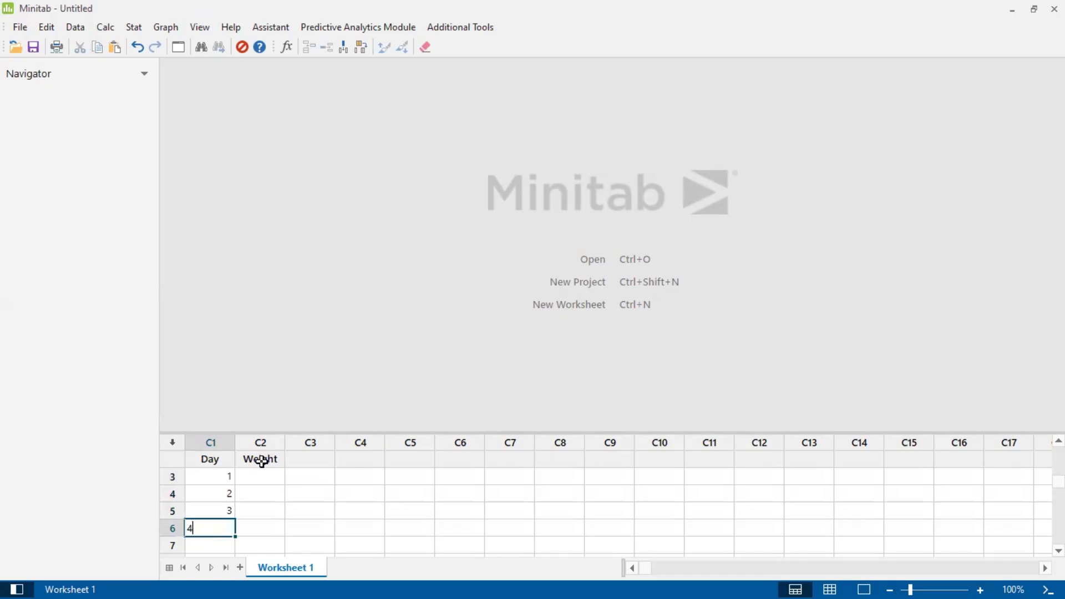
Continue the Day column with the numbers 5 to 9 in rows 7 to 11.
key(Return)
text(5)
key(Return)
text(6)
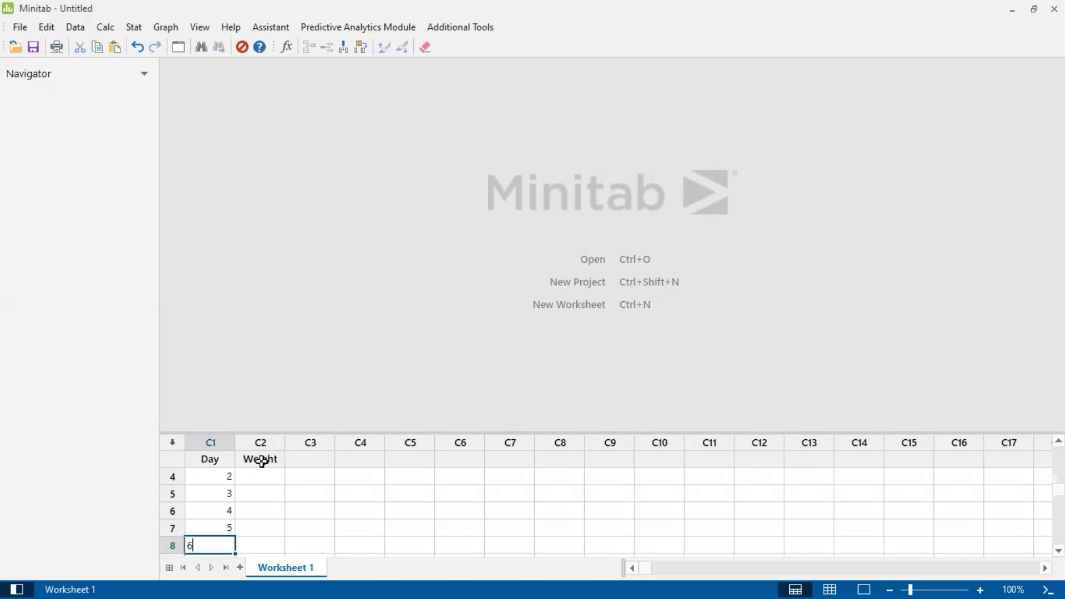
key(Return)
text(7)
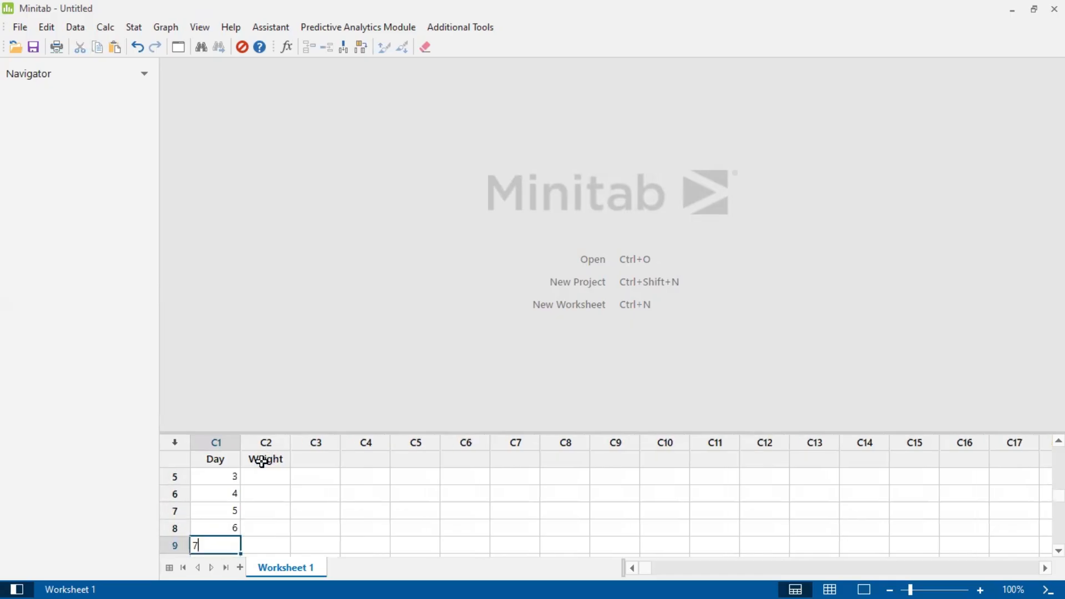
key(Return)
text(8)
key(Return)
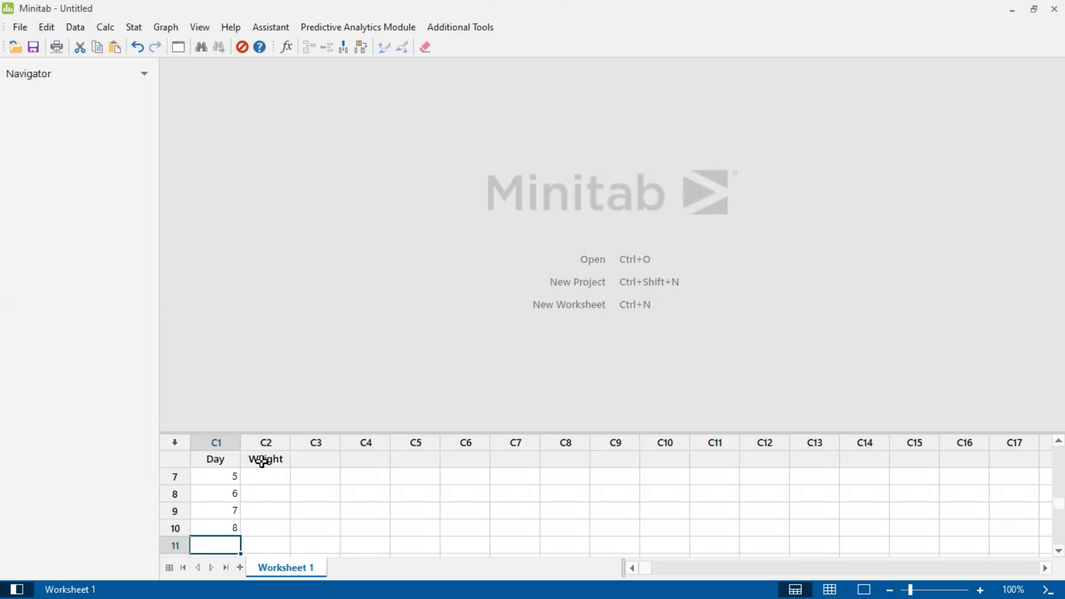
text(9)
key(Return)
Enlarge the worksheet area and delete the two empty rows above day 1.
drag(294, 432, 302, 222)
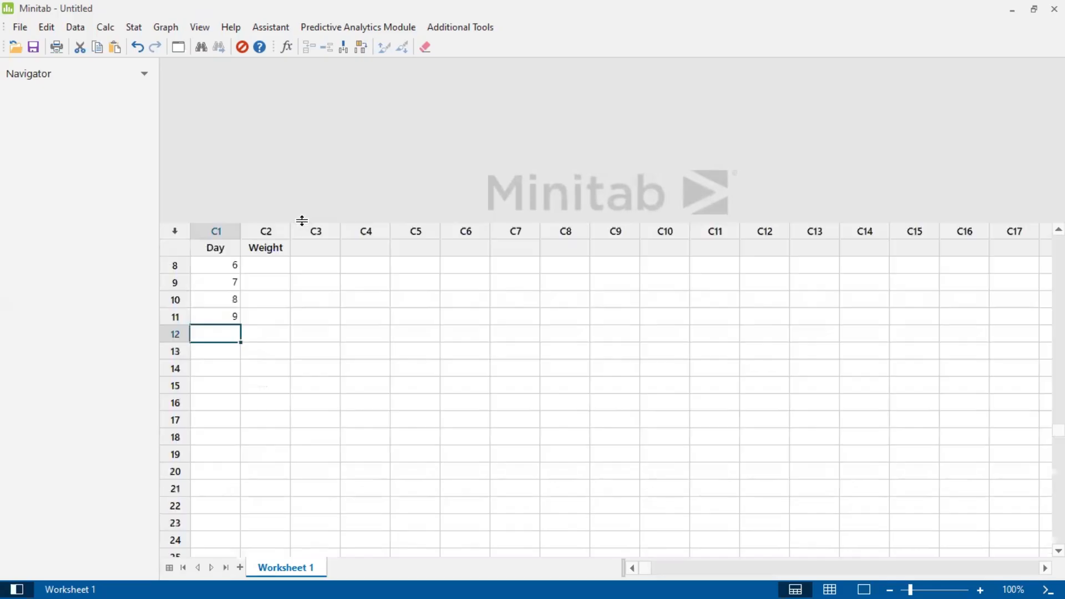
scroll(224, 267, up, 3)
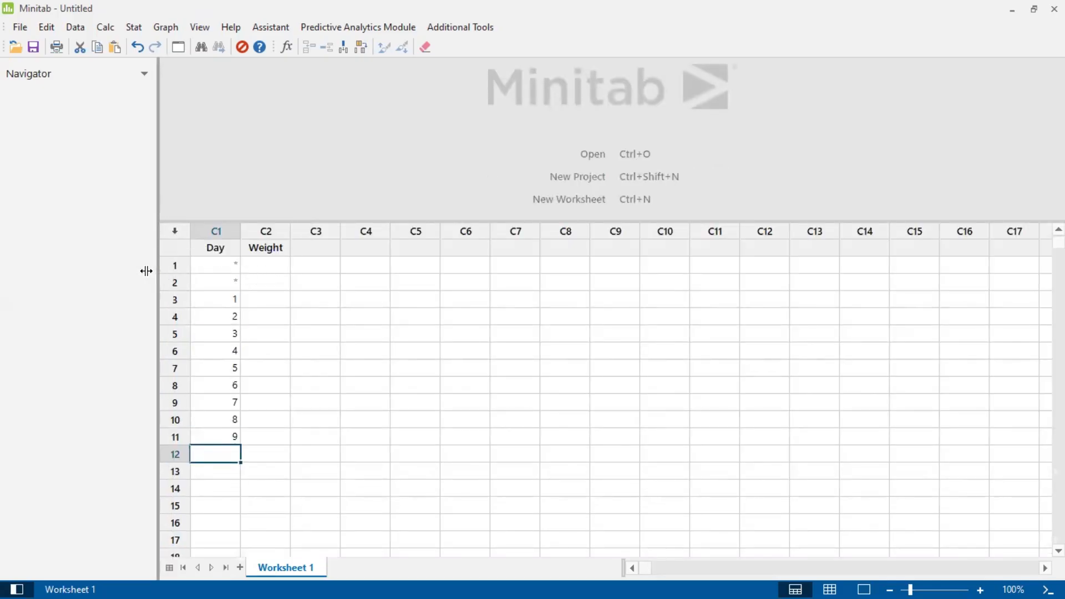
click(172, 266)
right_click(173, 266)
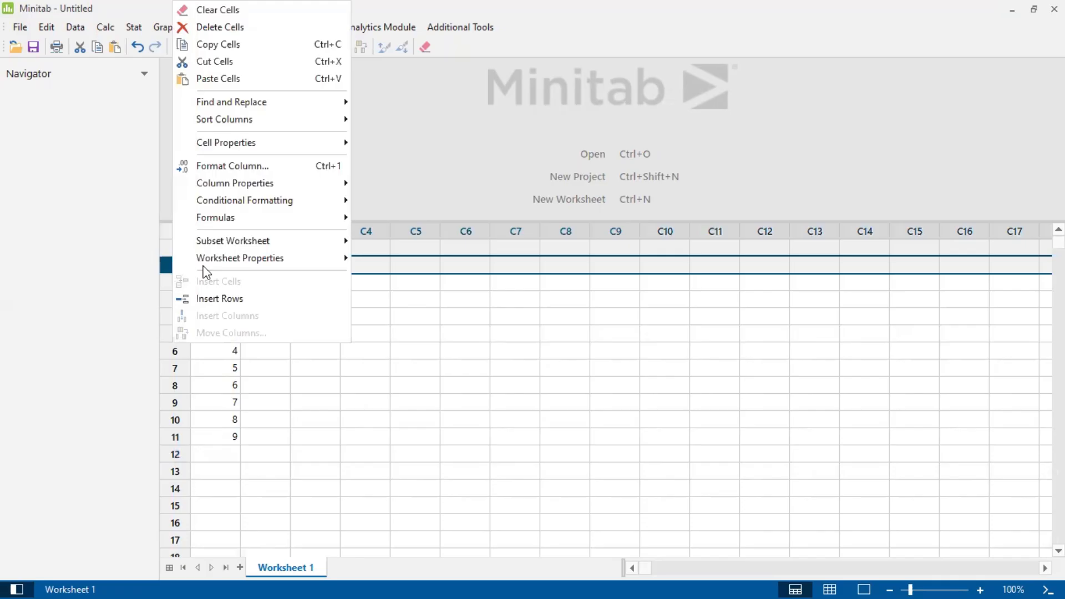
click(216, 27)
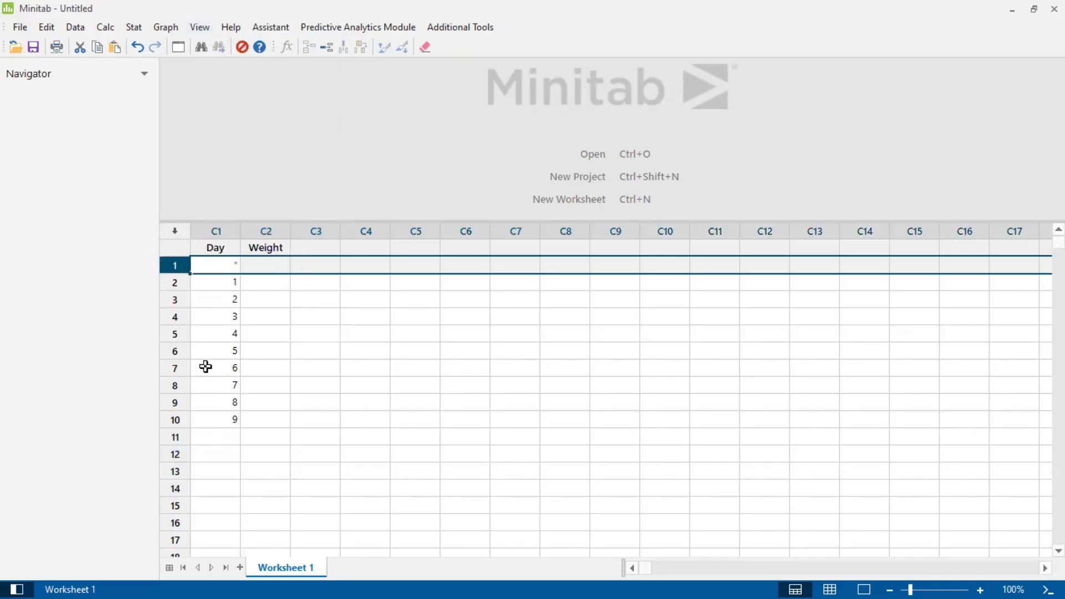
right_click(179, 266)
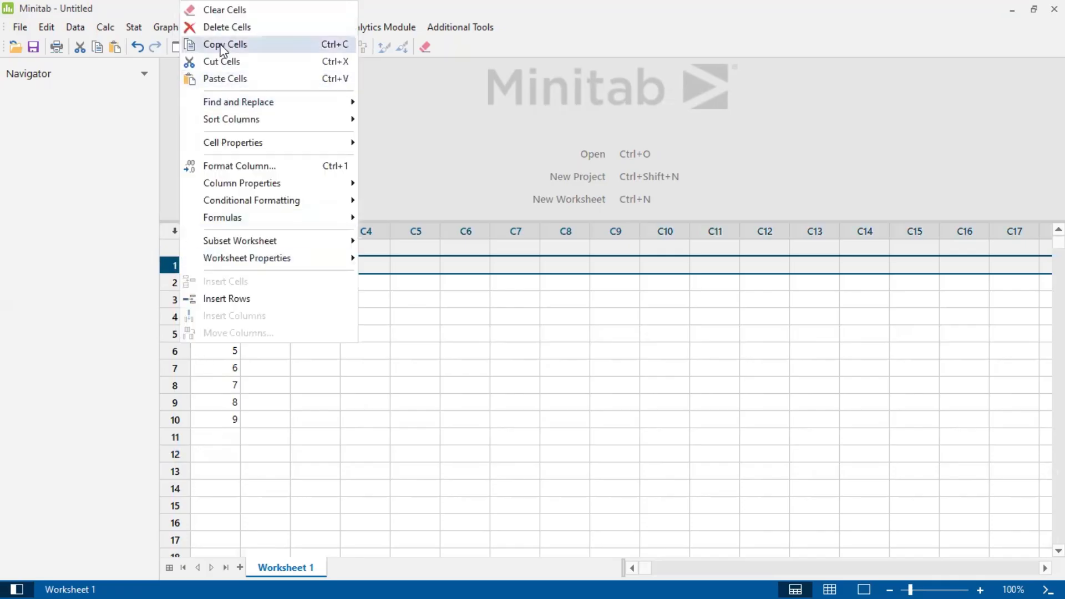
click(219, 26)
Enter the weights 43.2, 44.8 and 43.1 for days 1 to 3 in the Weight column.
click(275, 266)
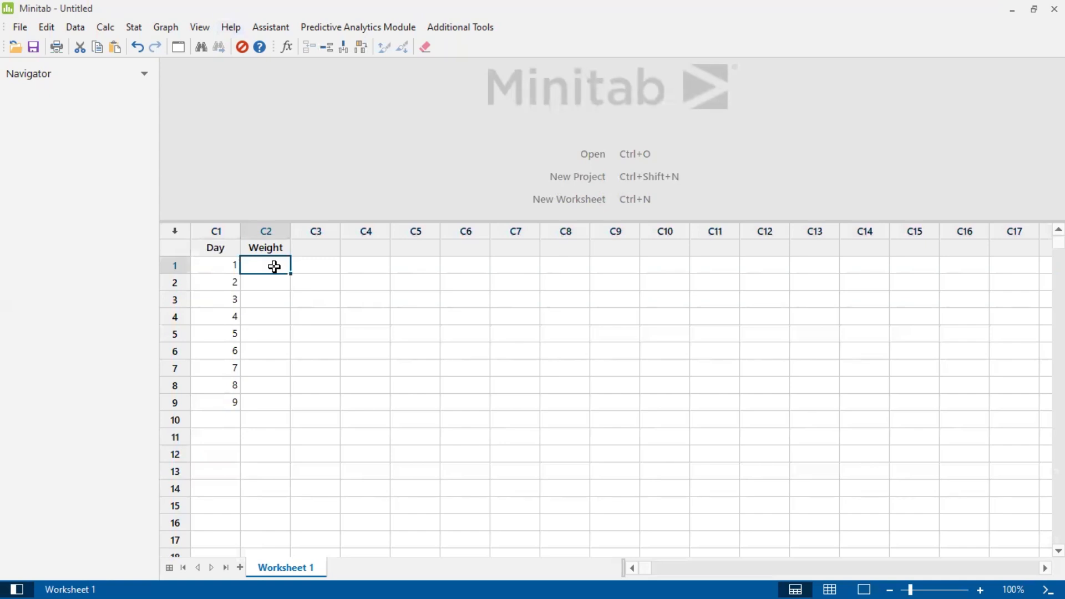
text(43.2)
key(Return)
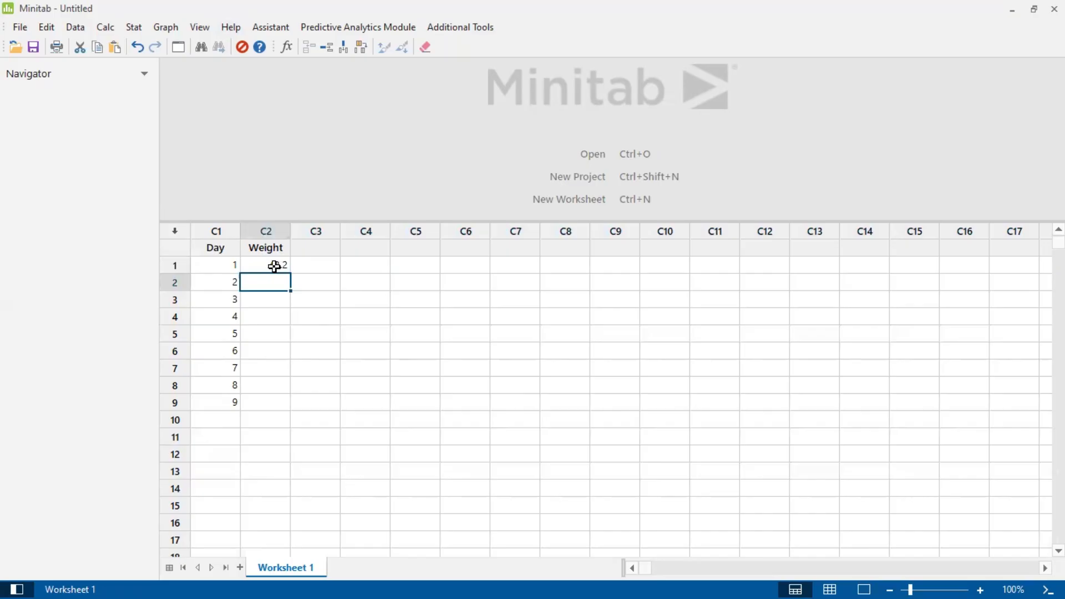
text(44.8)
key(Return)
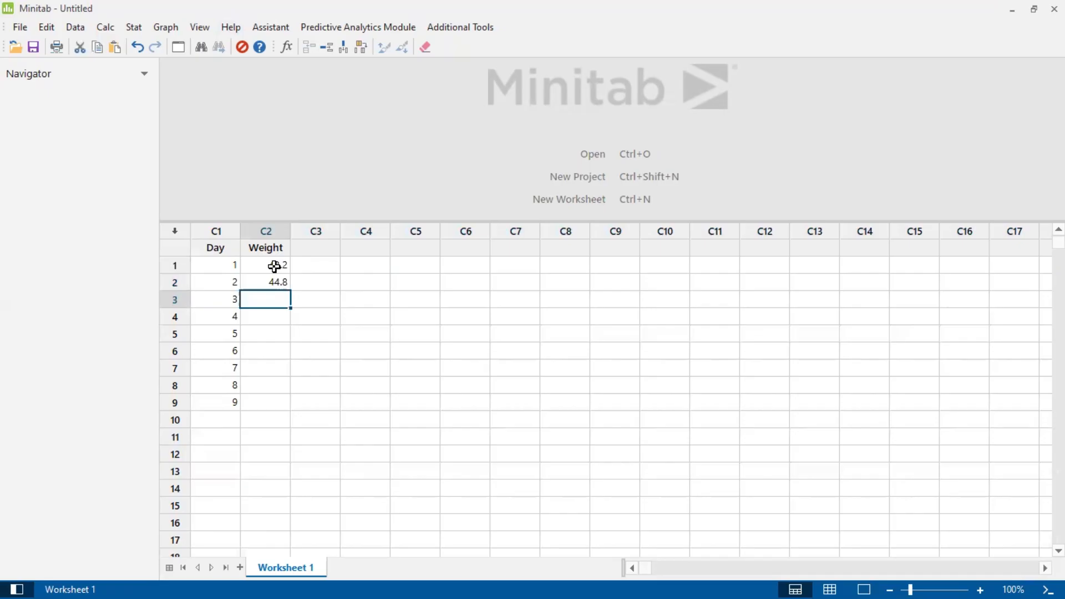
text(43.1)
key(Return)
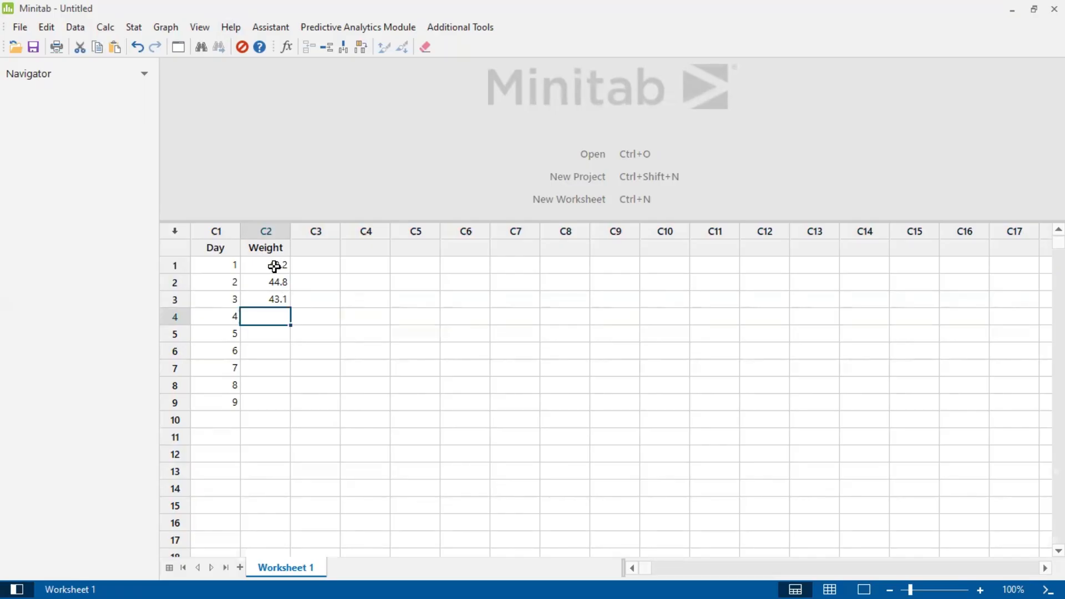
Enter the weights 41.9, 44.4 and 37.8 for days 4 to 6.
text(41.9)
key(Return)
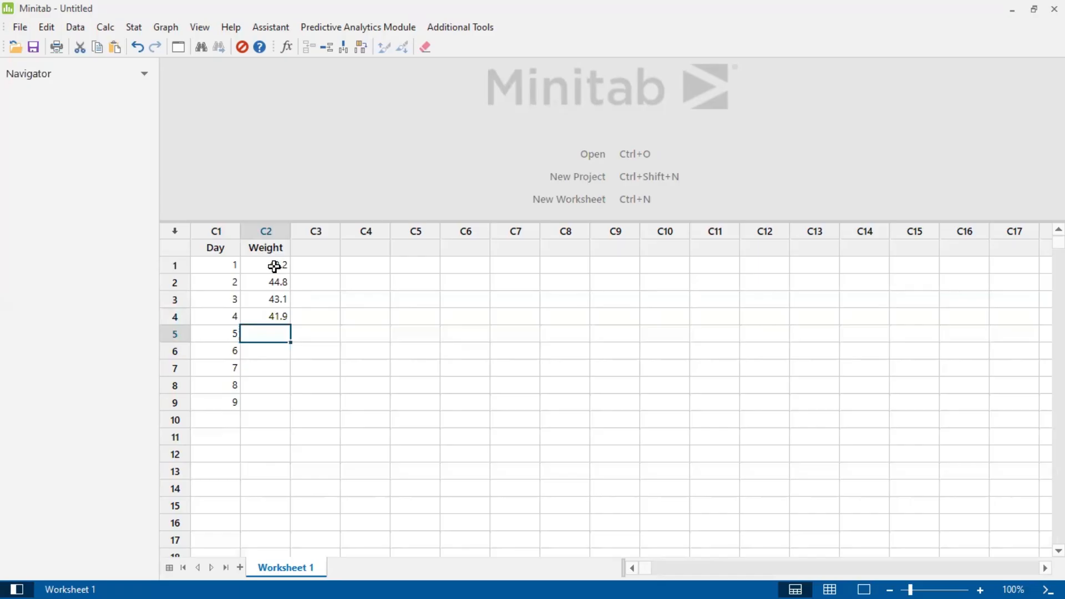
text(44.4)
key(Return)
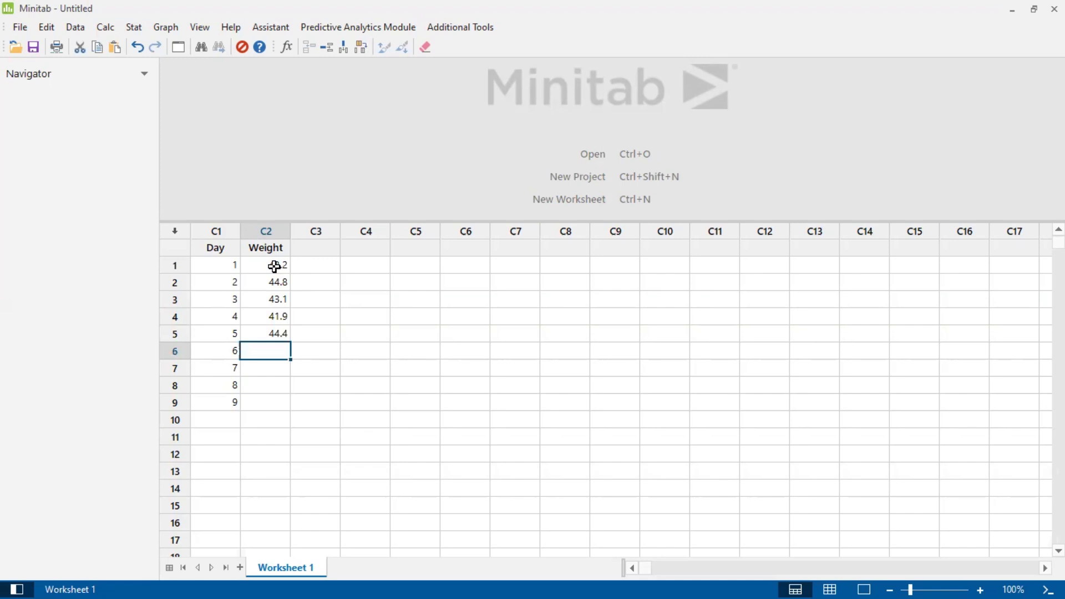
text(37.8)
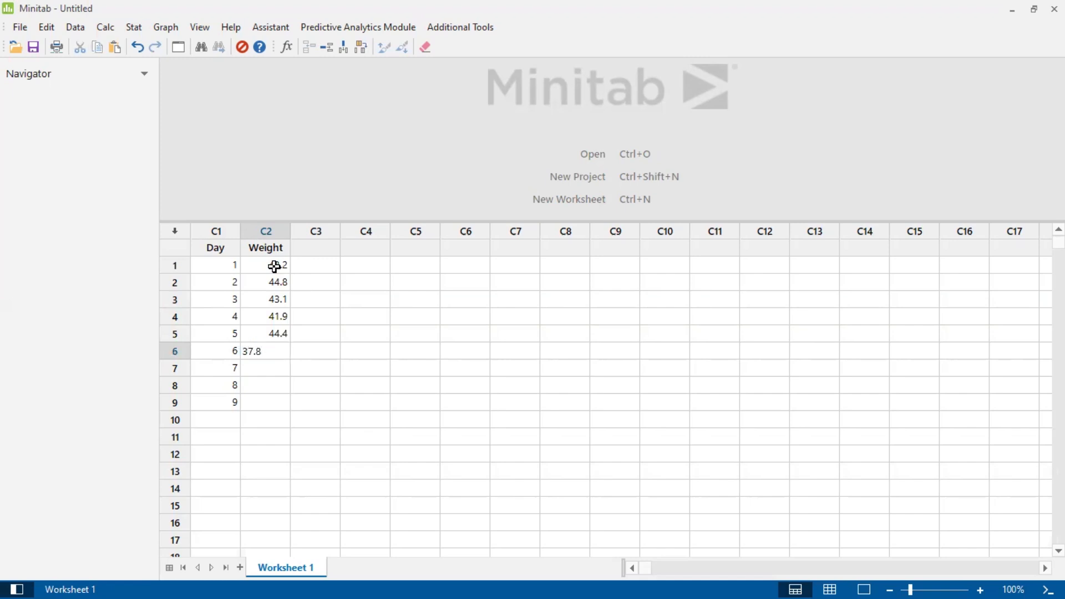
key(Return)
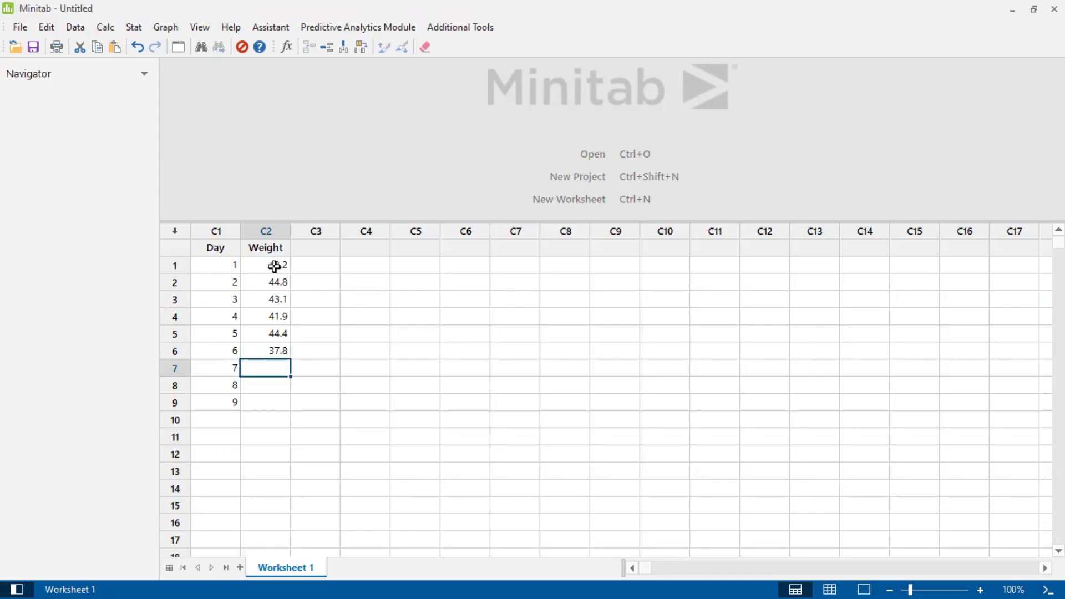
Enter the weight for day 7 and correct it to 35.7.
text(35.5)
key(Return)
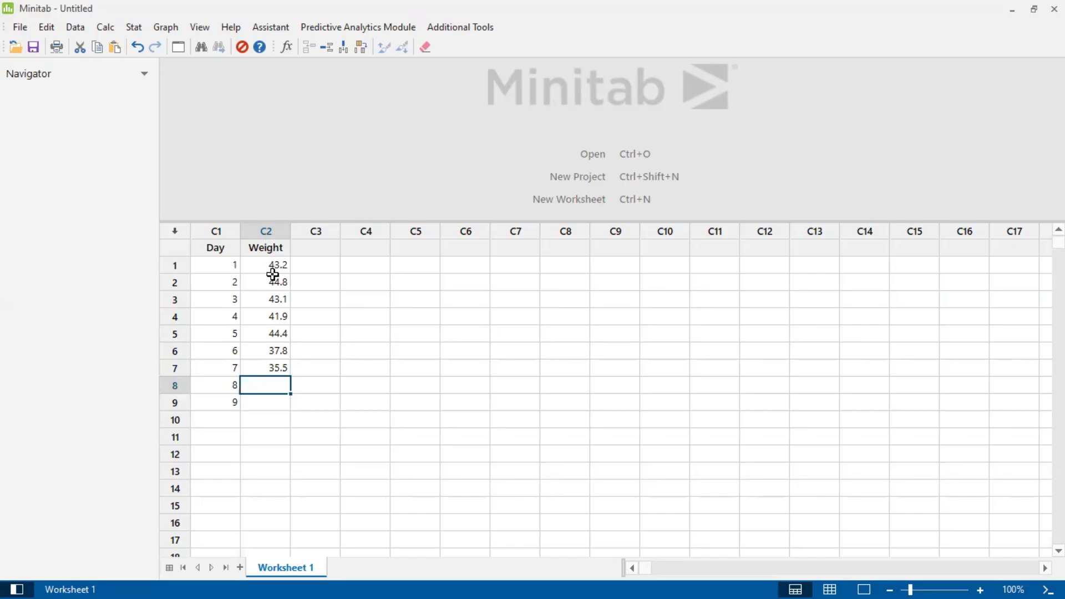
click(286, 371)
double_click(286, 371)
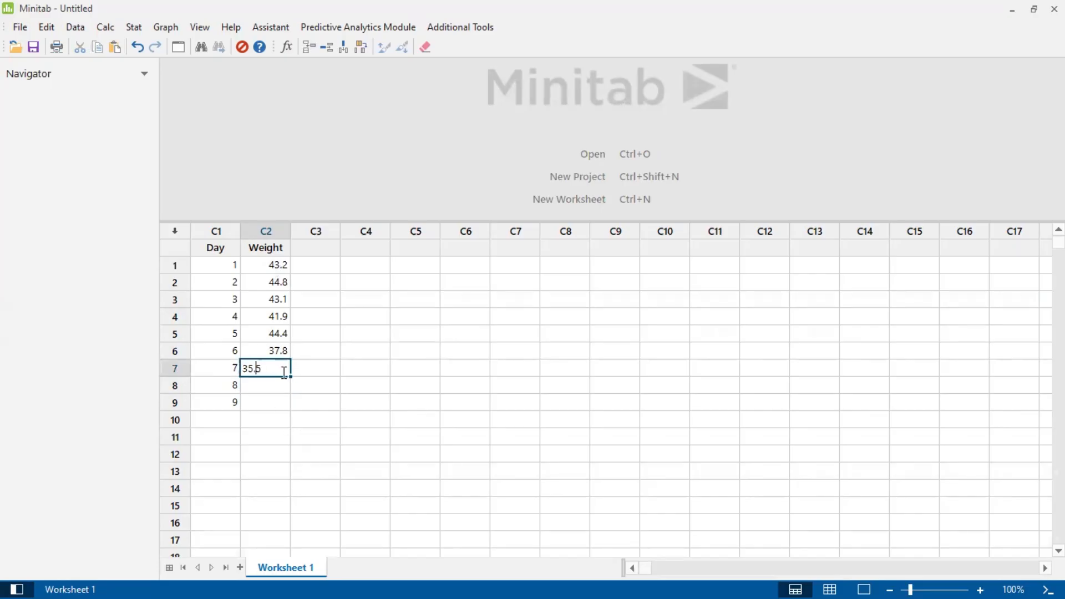
key(BackSpace)
text(7)
Enter the weights 35.2 and 31.7 for days 8 and 9.
click(267, 380)
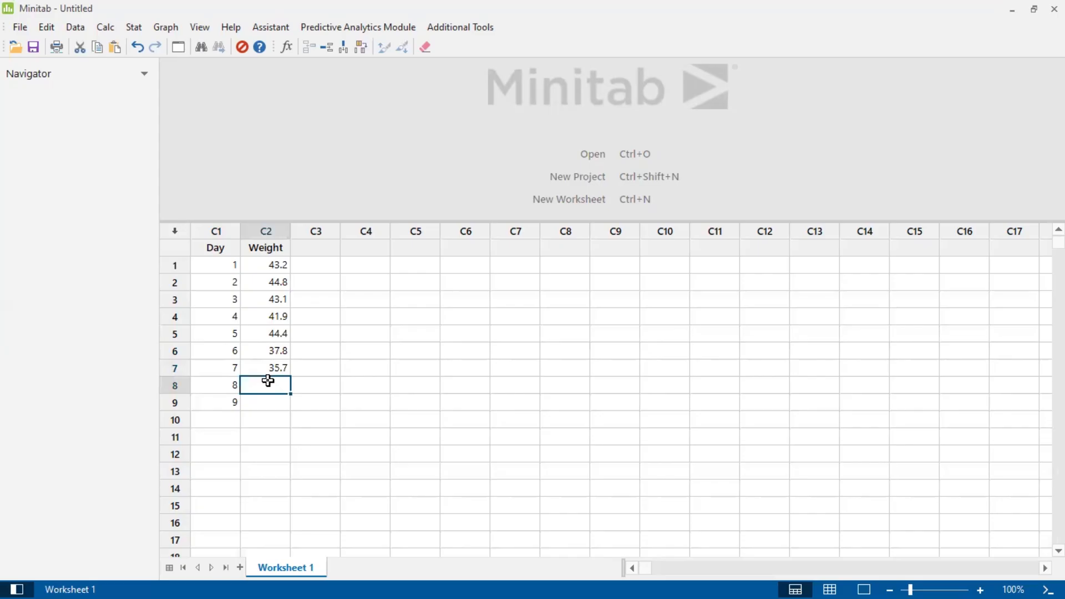
text(35.3)
key(BackSpace)
text(2)
key(Return)
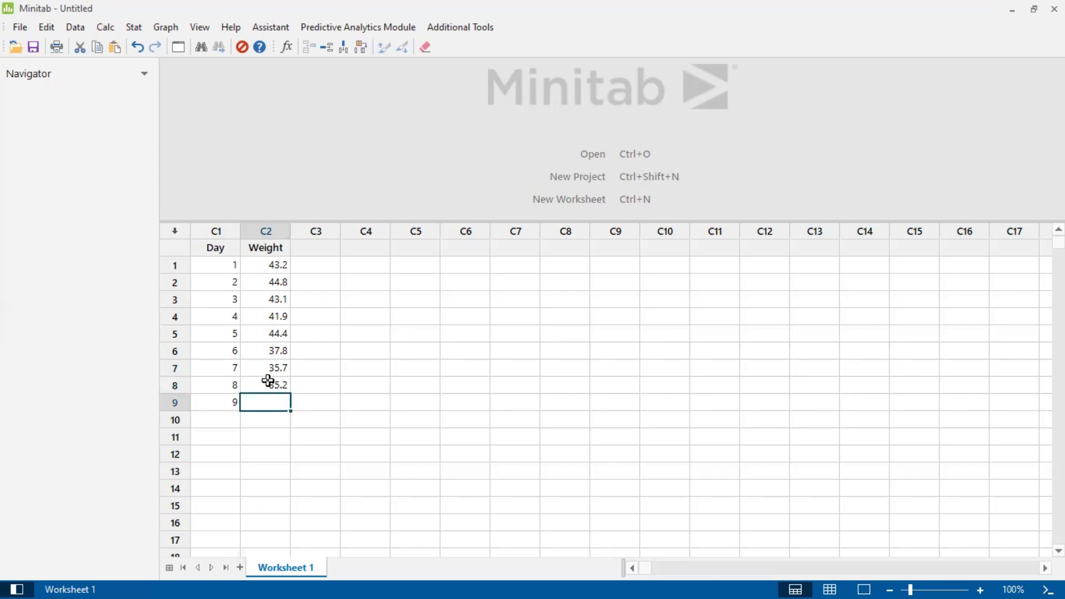
text(31.7)
key(Return)
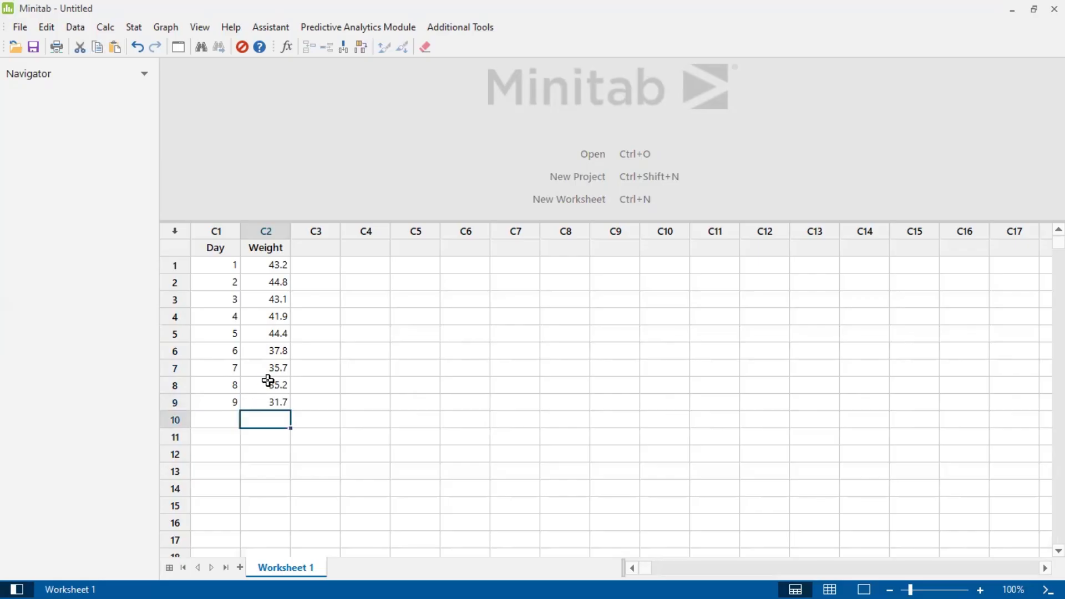
Fill row 10 with the weight 30.3 and the day number 10.
text(30.3)
click(195, 422)
text(10)
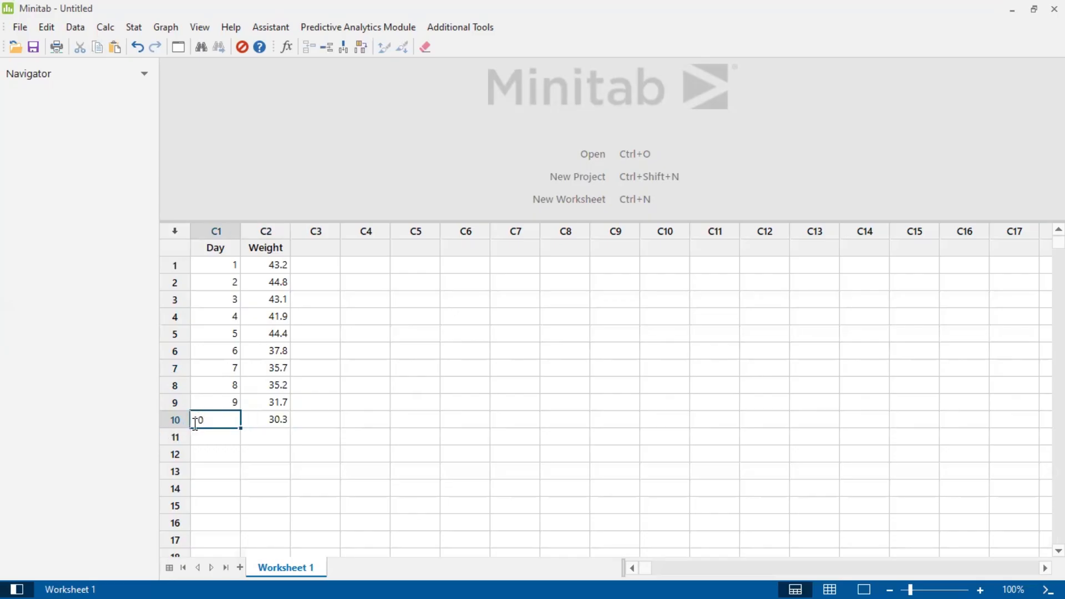
click(277, 438)
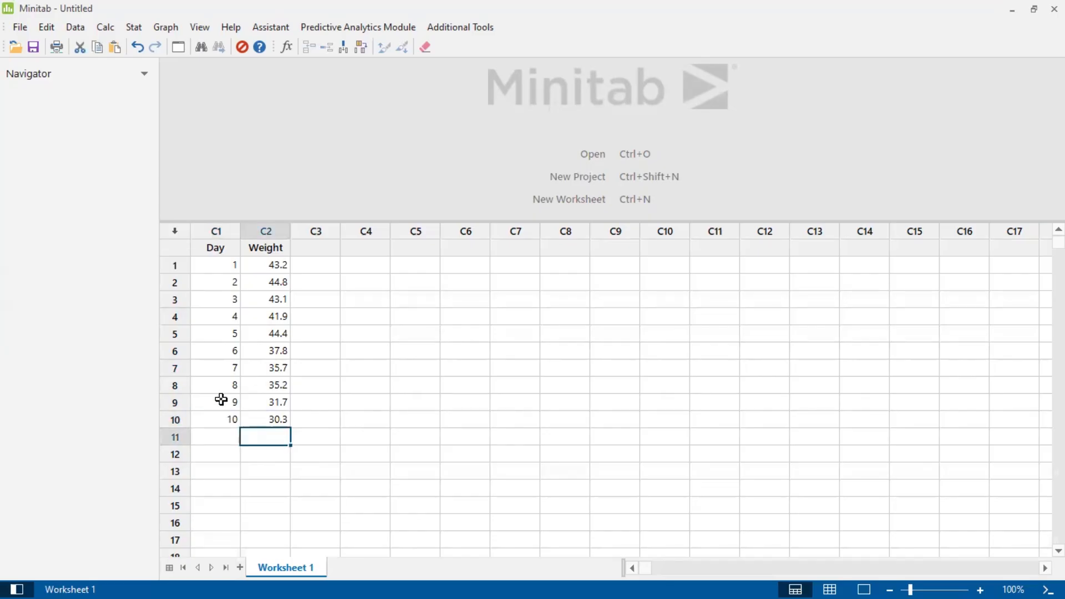
Run the time series Autocorrelation function on the Weight column with the number of lags set to 1 and the ACF stored.
click(308, 367)
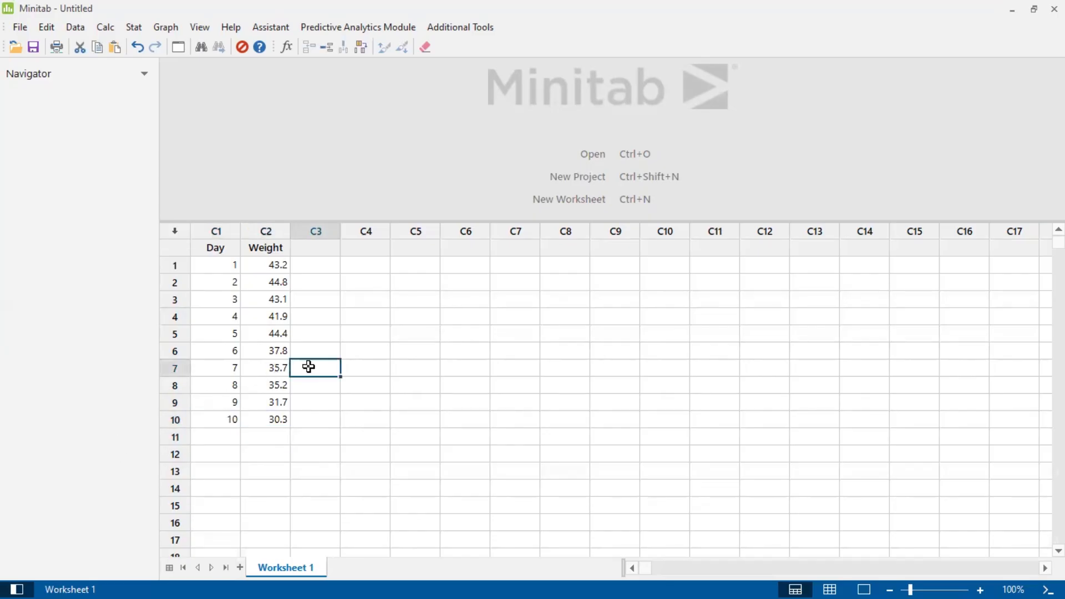
click(133, 27)
mouse_move(158, 198)
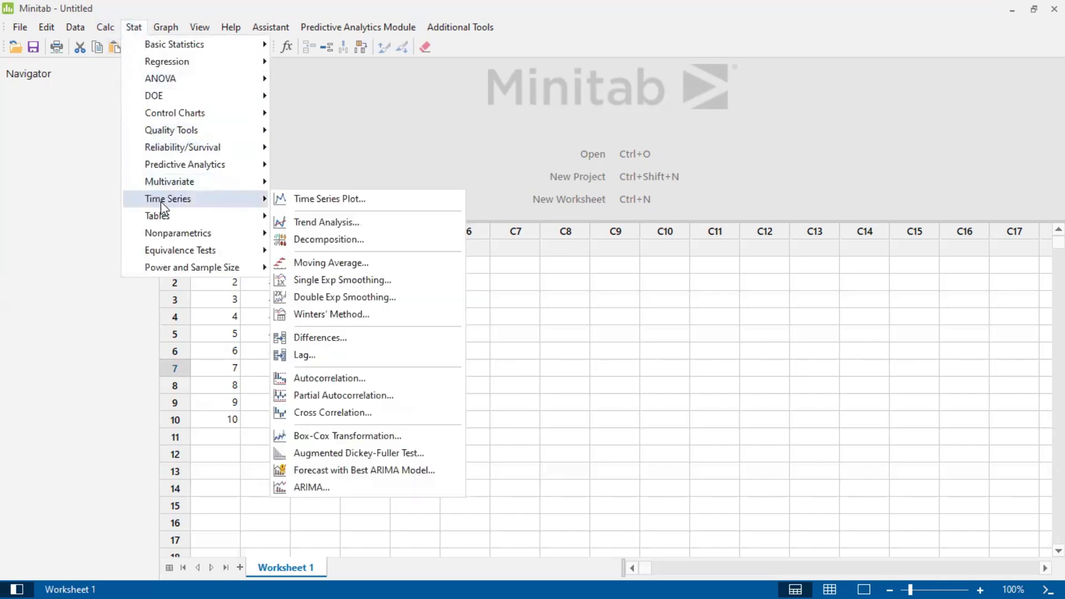
click(339, 380)
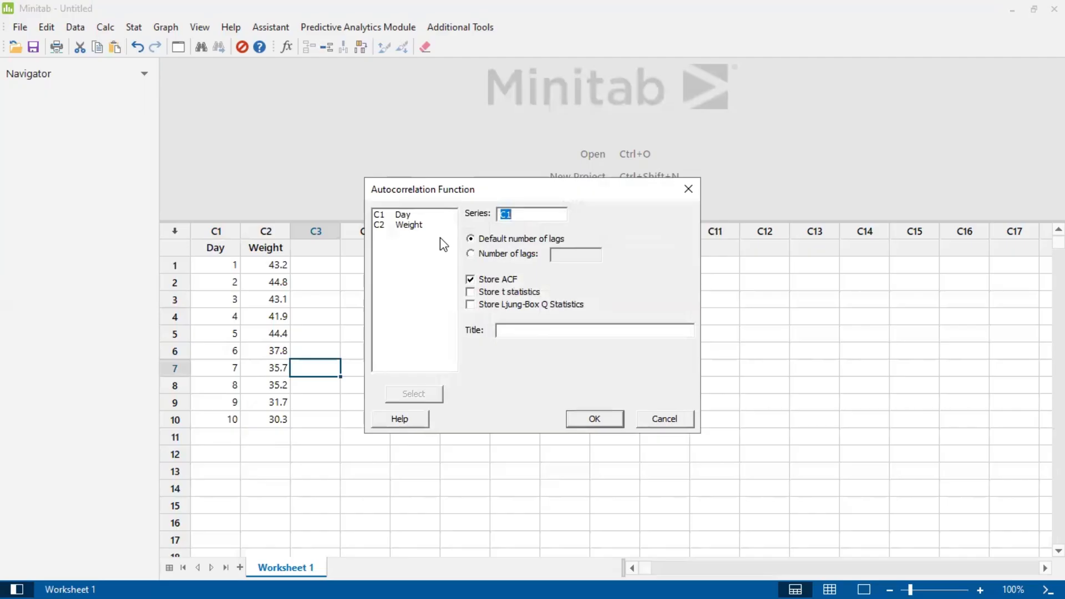
double_click(409, 224)
click(479, 254)
click(568, 257)
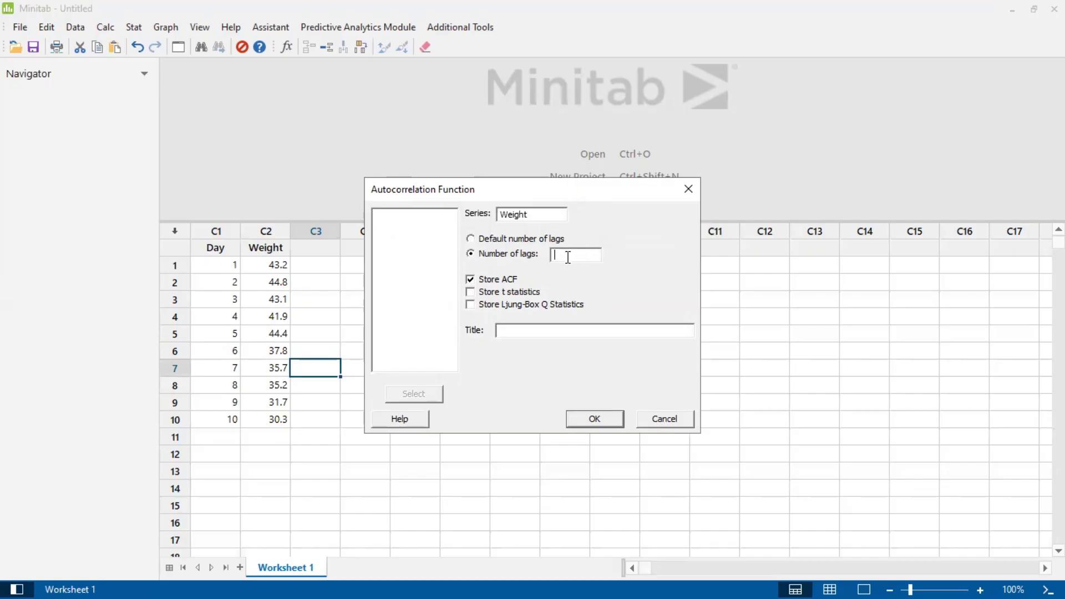
text(1)
click(579, 418)
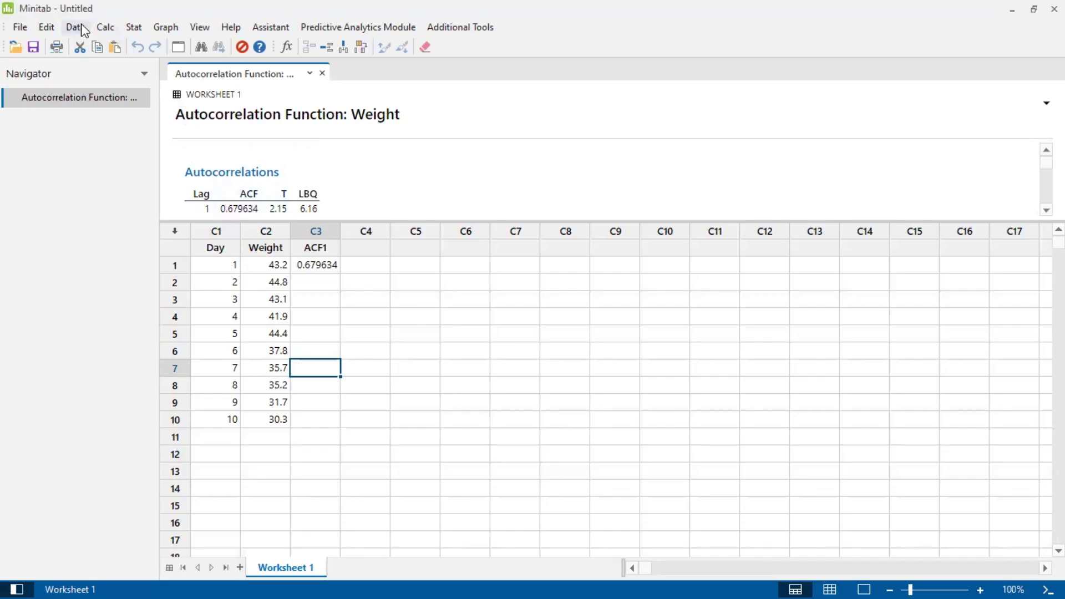
Run the time series Autocorrelation function on Weight with the number of lags set to 2, keeping the ACF stored.
click(124, 22)
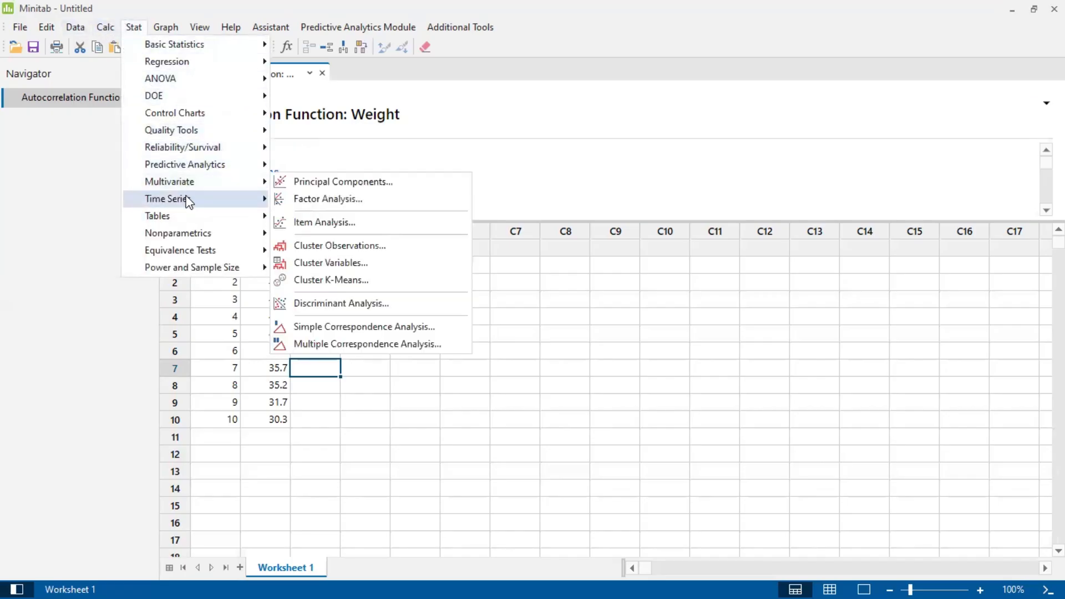
mouse_move(189, 203)
click(352, 377)
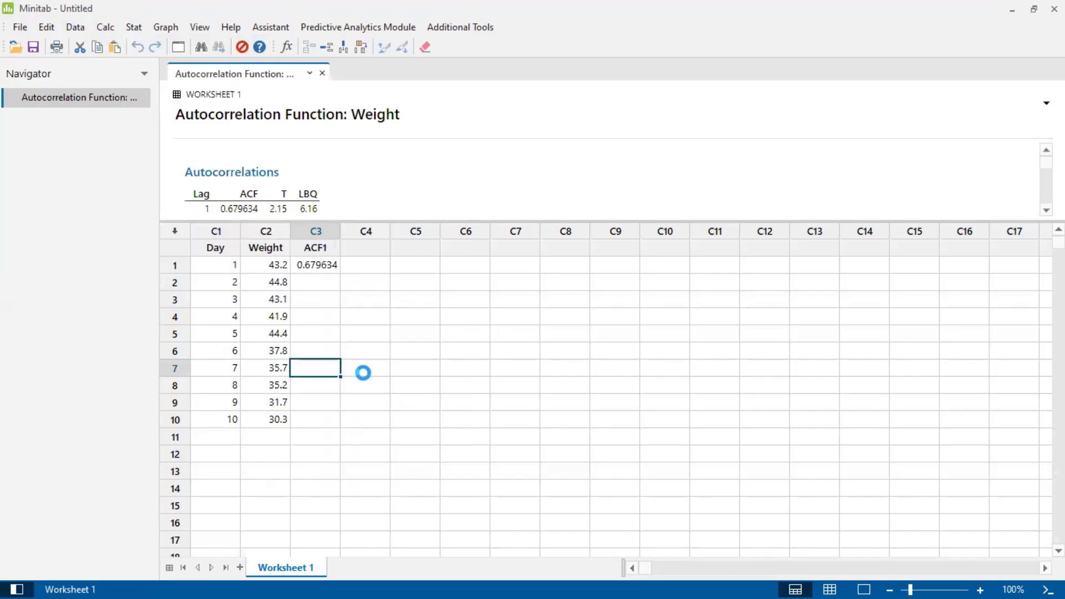
click(562, 256)
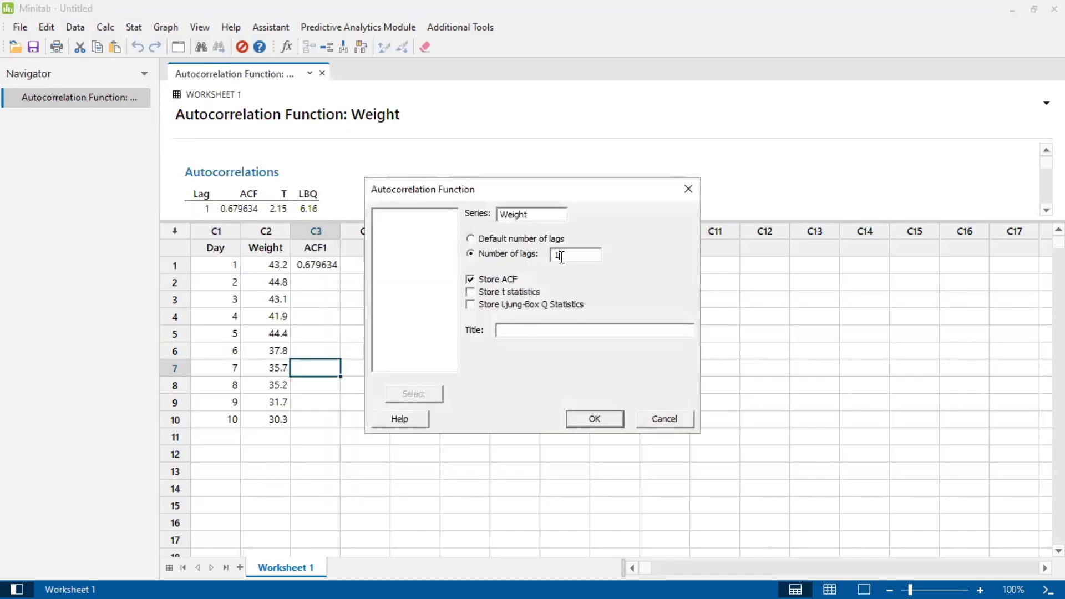
double_click(561, 257)
text(2)
click(581, 420)
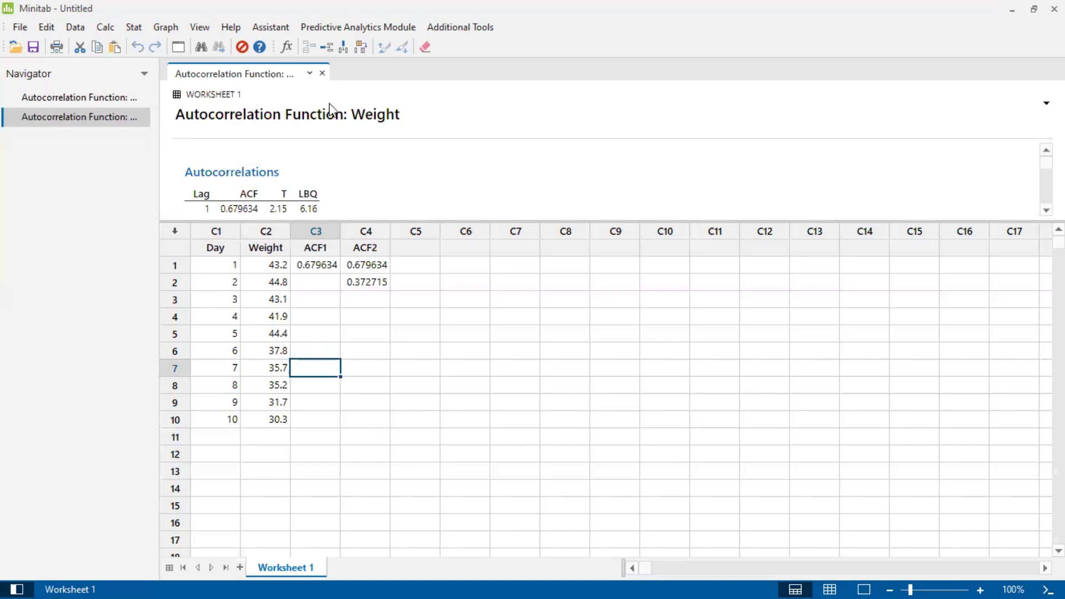
Run the Autocorrelation function on Weight again using the default number of lags, with the ACF stored.
click(133, 29)
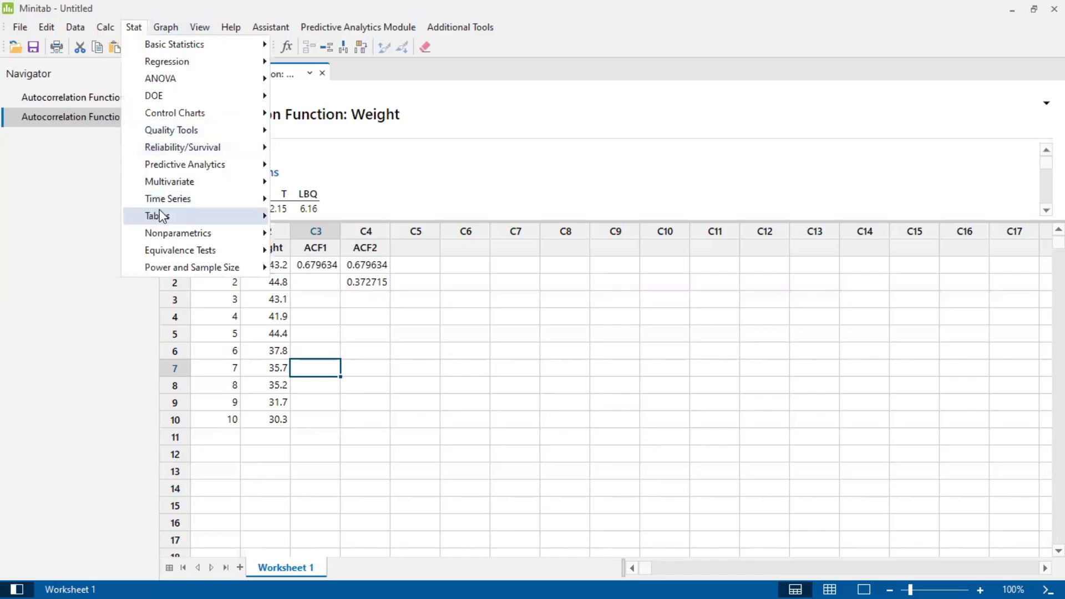
mouse_move(199, 195)
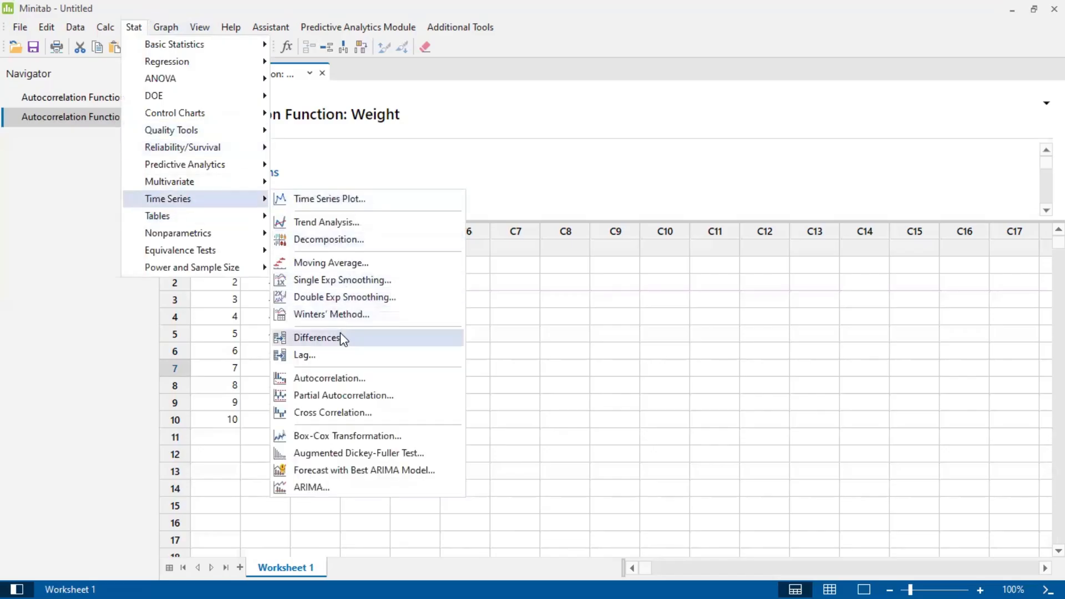
click(334, 378)
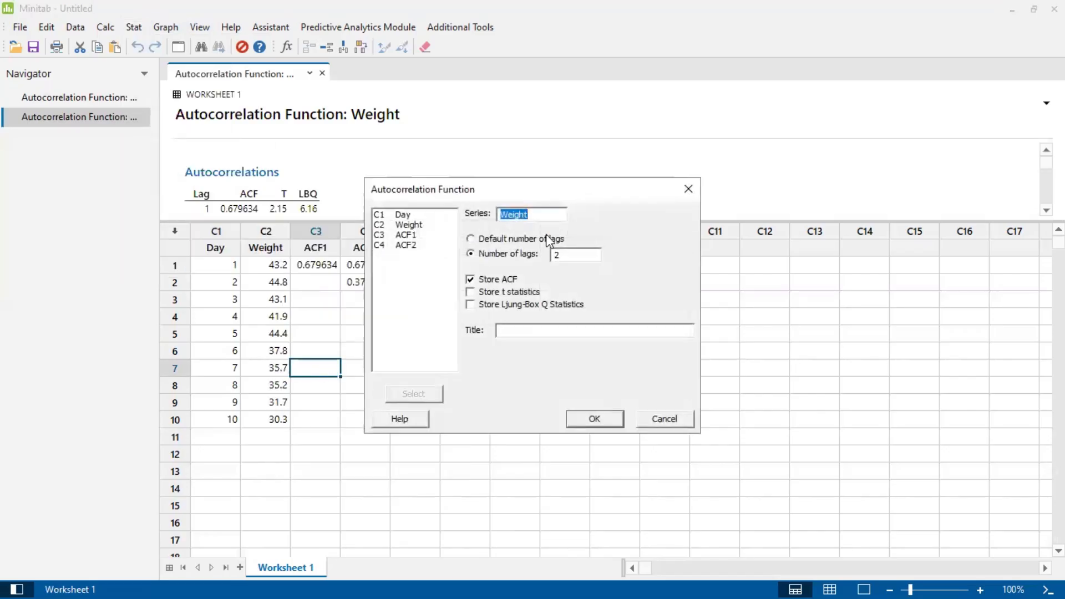
click(562, 256)
key(BackSpace)
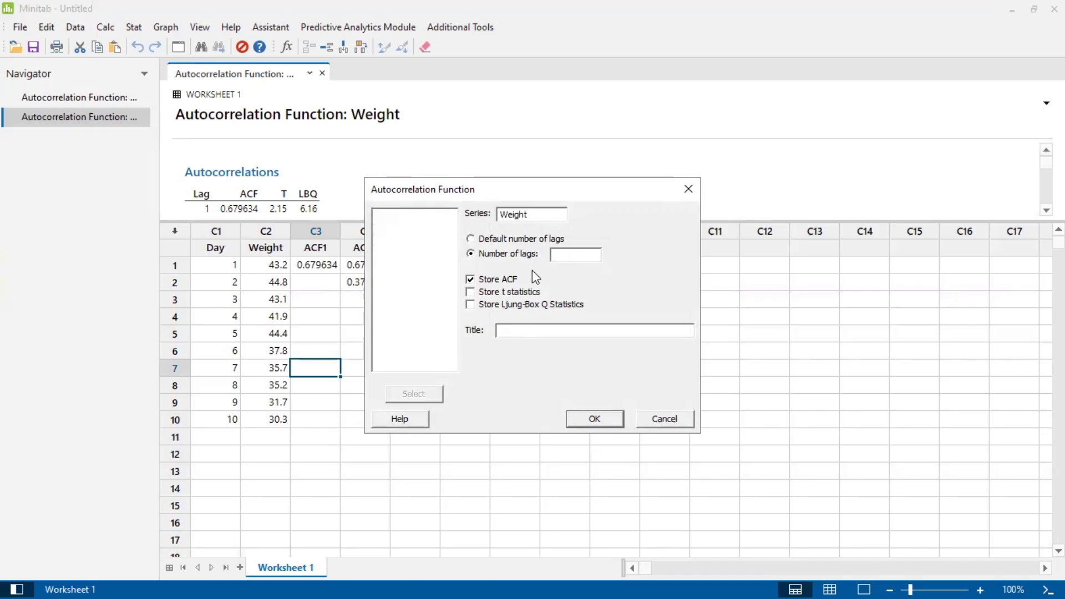
click(475, 241)
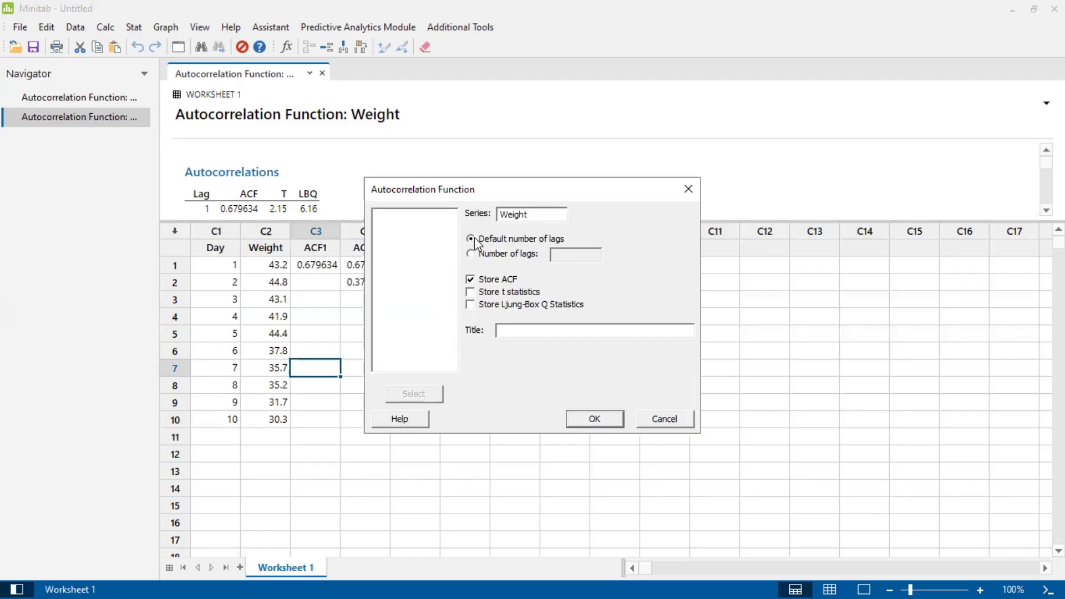
click(591, 421)
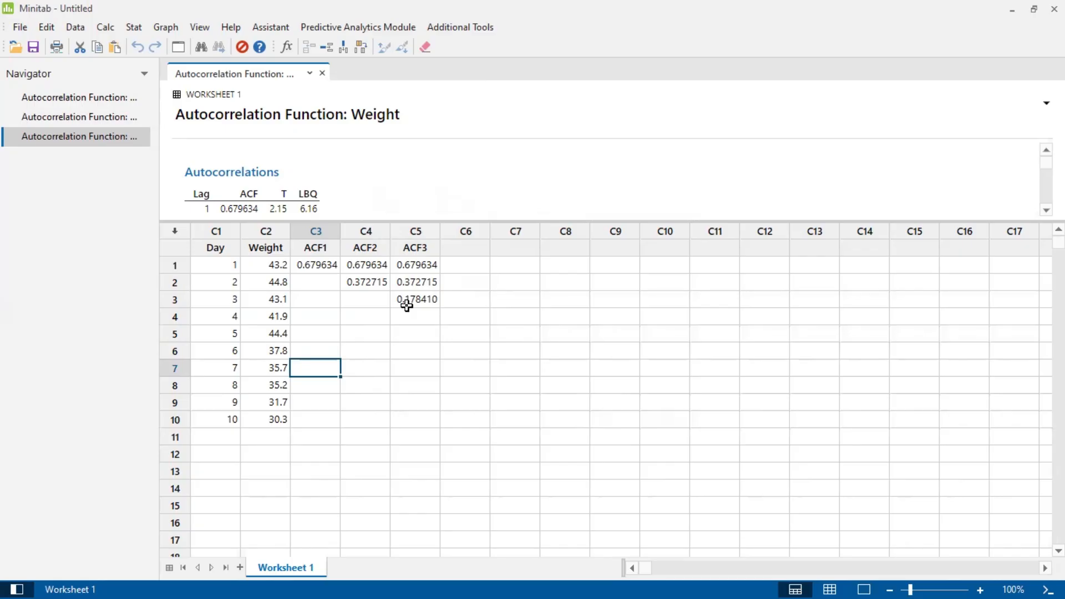
Enlarge the output area above the worksheet to show the full Autocorrelations table for Weight.
scroll(372, 182, down, 2)
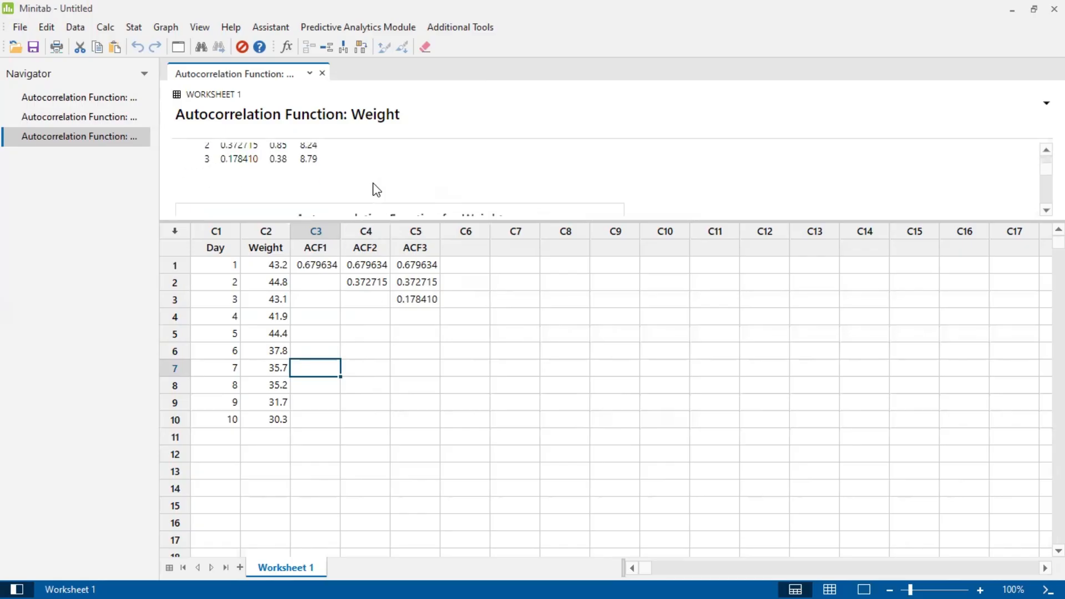
scroll(373, 182, up, 3)
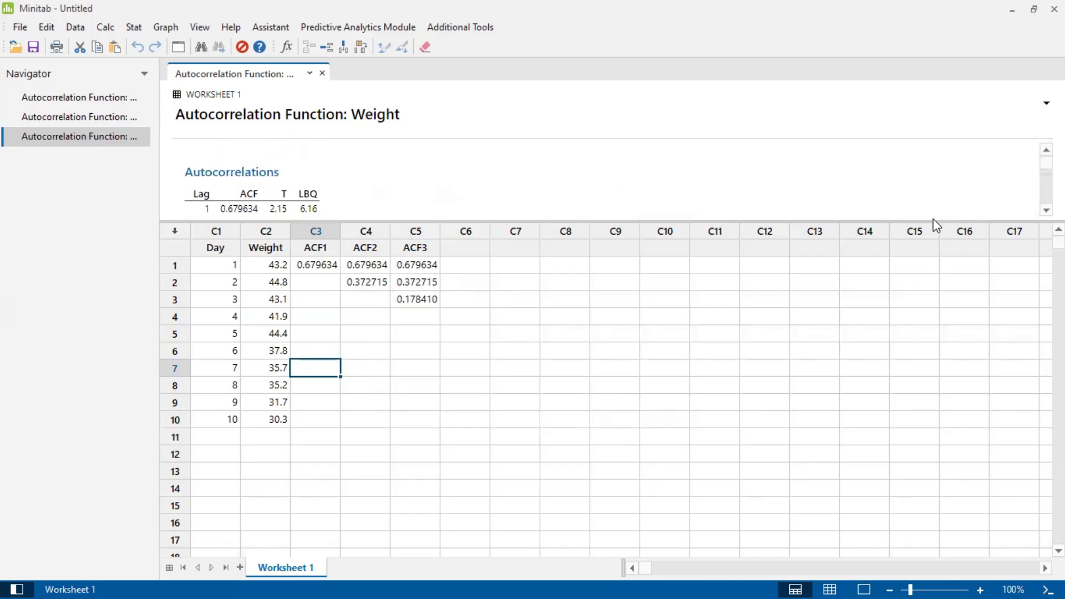
drag(930, 222, 927, 306)
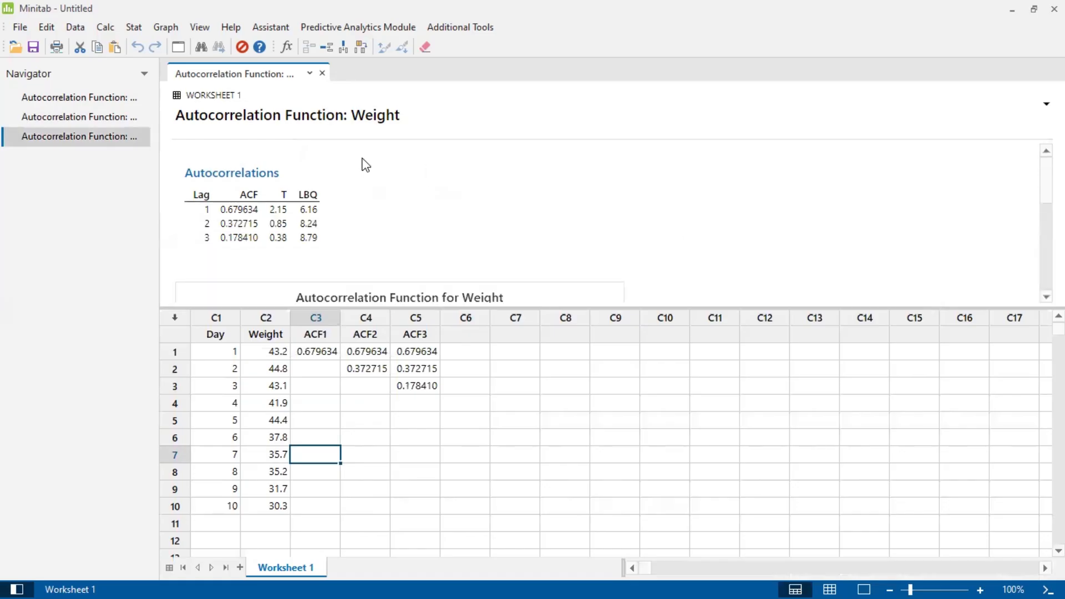